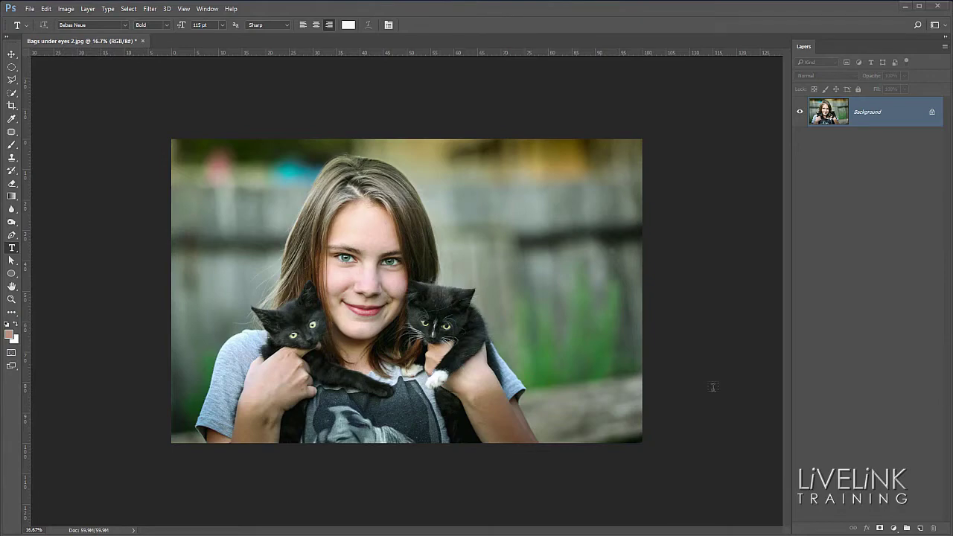
Step: Zoom to 50% and centre the view on the girl's face and eyes
key("ctrl+plus")
key("ctrl+plus")
key("ctrl+plus")
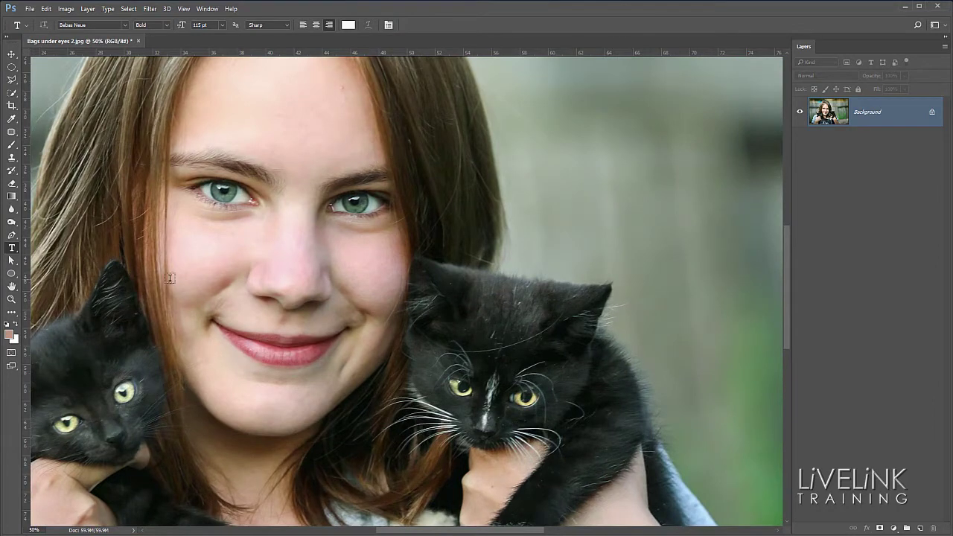
left_click_drag(238, 323, 298, 368)
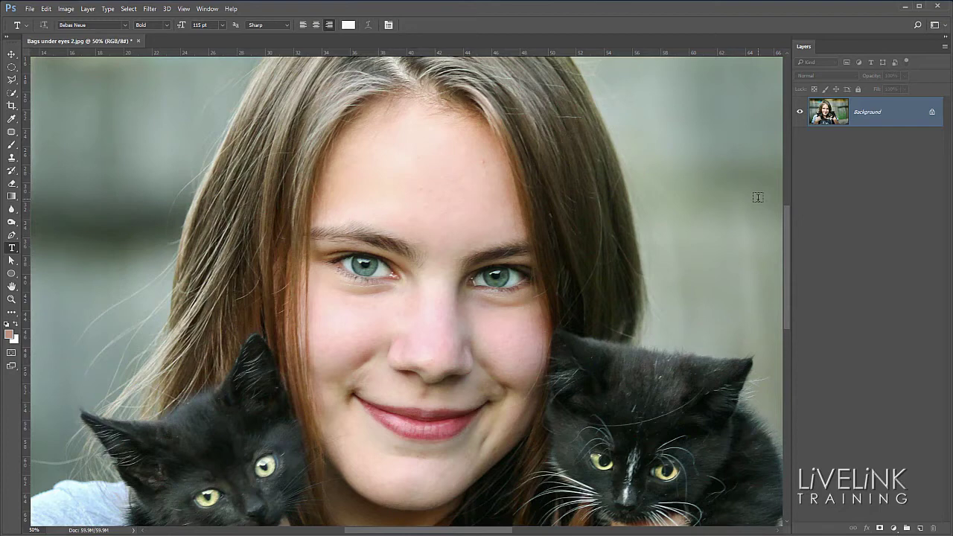
Step: Duplicate the Background layer as Background copy
right_click(887, 102)
left_click(875, 124)
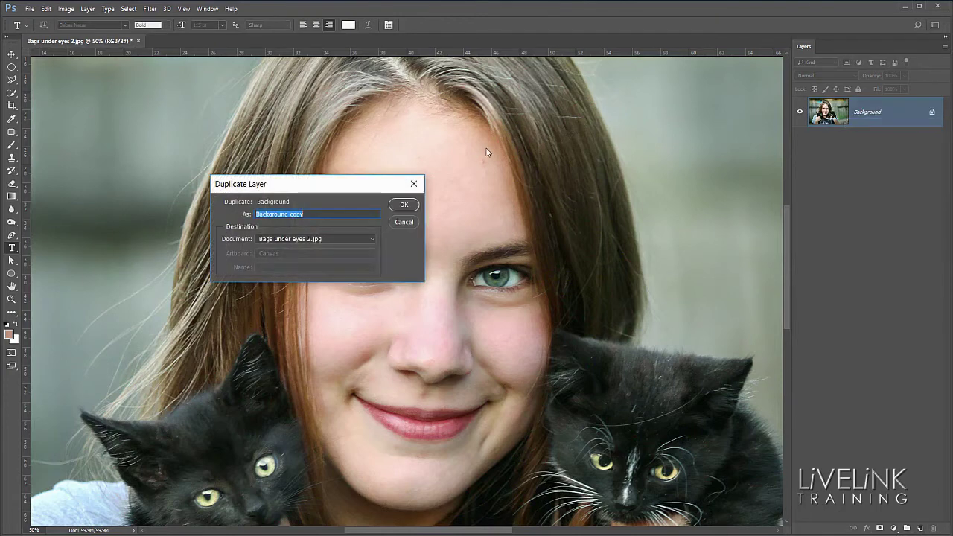
left_click(406, 206)
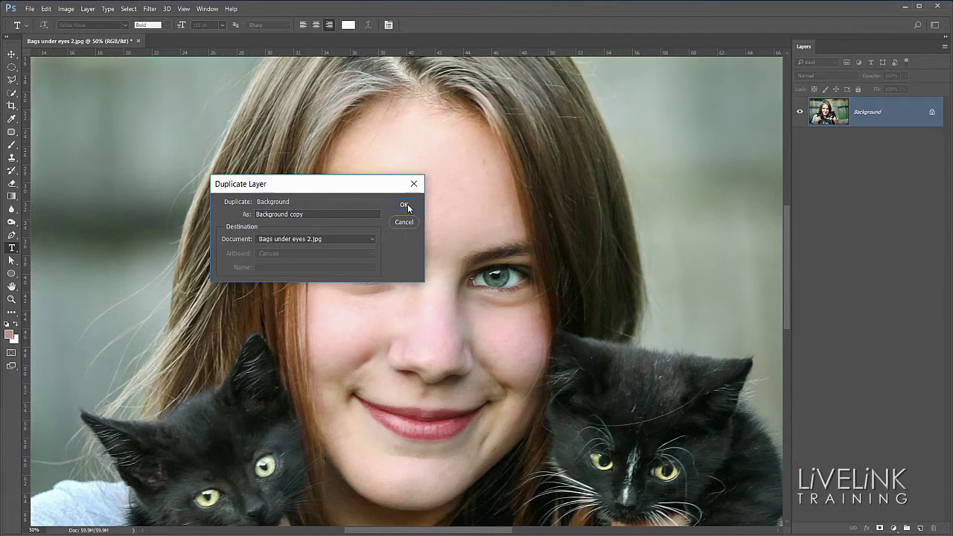
left_click(404, 206)
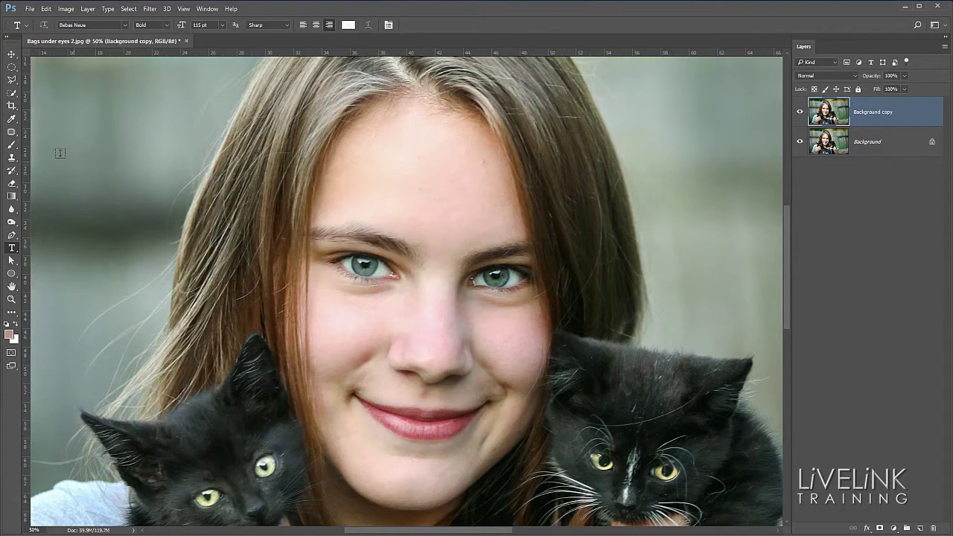
Step: Patch away the dark bag under the left-hand eye with the Patch Tool, then deselect
left_click(11, 132)
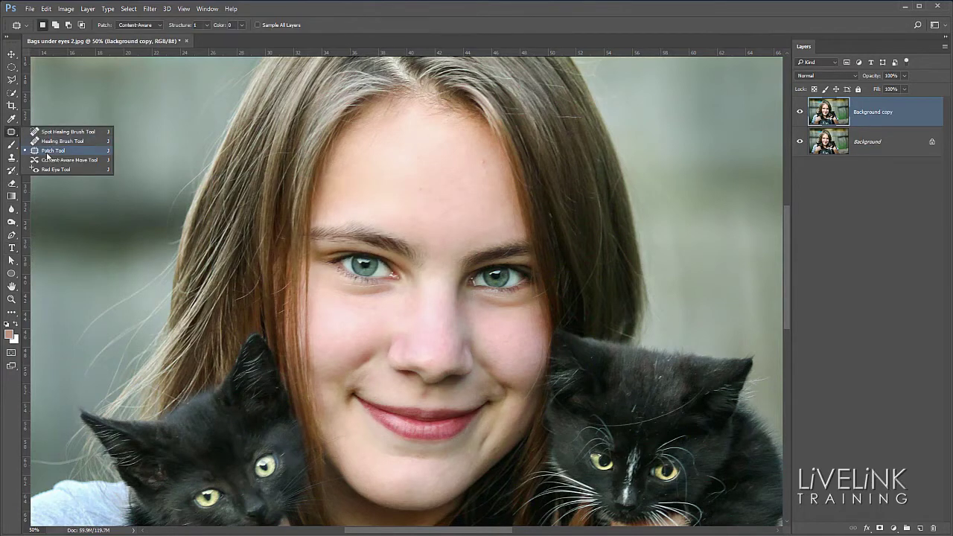
left_click(46, 153)
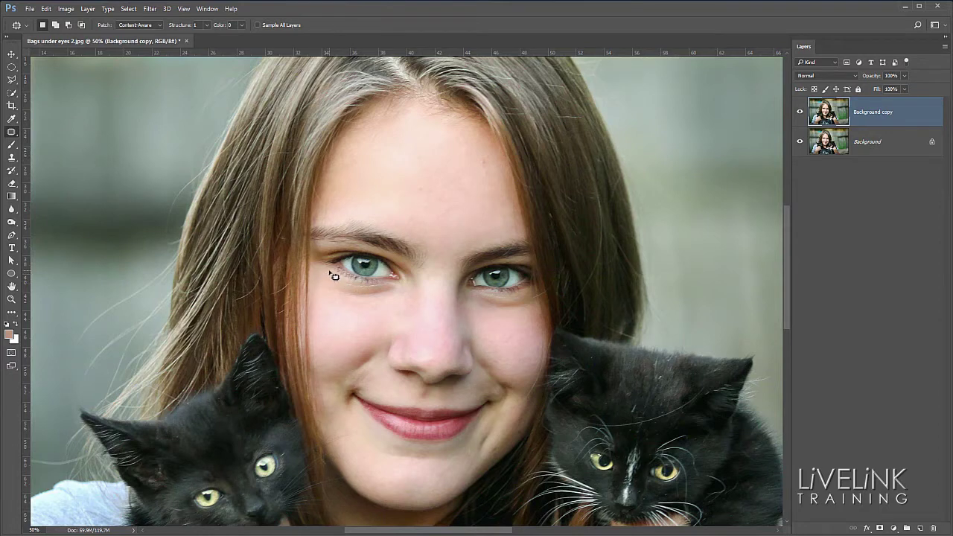
mouse_move(330, 273)
left_mouse_down()
mouse_move(401, 284)
mouse_move(341, 301)
mouse_move(325, 290)
mouse_move(324, 273)
mouse_move(344, 292)
mouse_move(337, 326)
mouse_move(357, 323)
mouse_move(318, 328)
mouse_move(341, 325)
left_mouse_up()
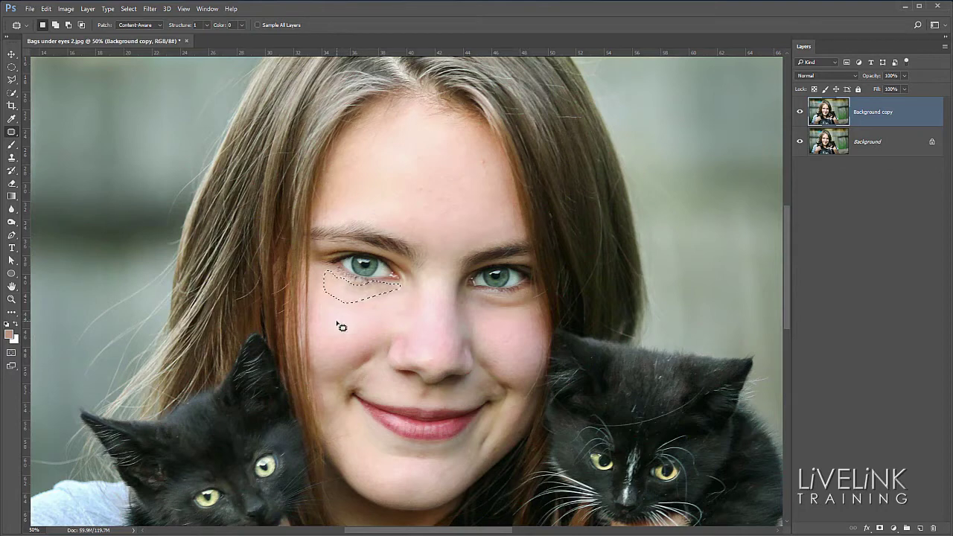
key("ctrl+d")
key("ctrl+minus")
Step: Lower Background copy's opacity to 88% and toggle its visibility to compare against the original
scroll(372, 307, "up", 3)
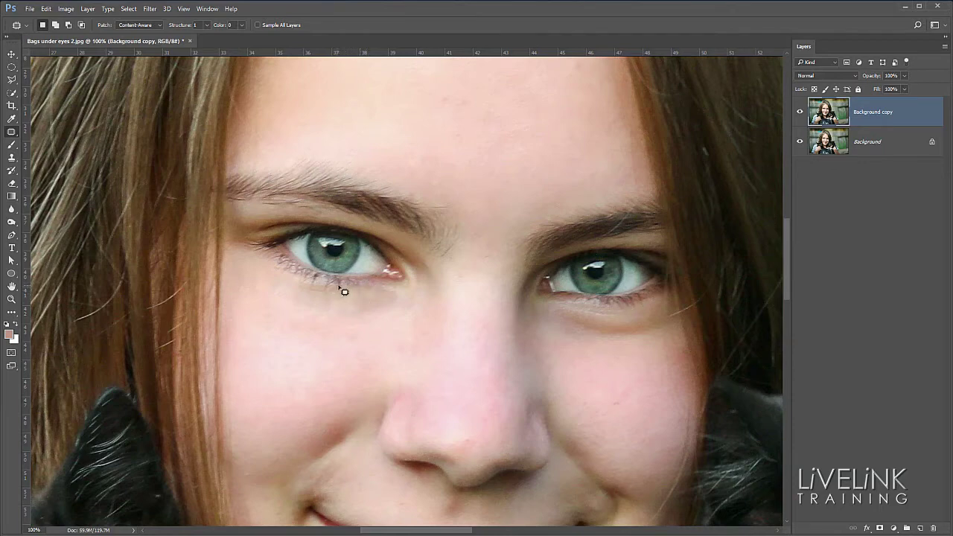
left_click(906, 76)
left_click_drag(900, 93, 890, 89)
left_click(800, 112)
left_click(800, 111)
left_click(799, 111)
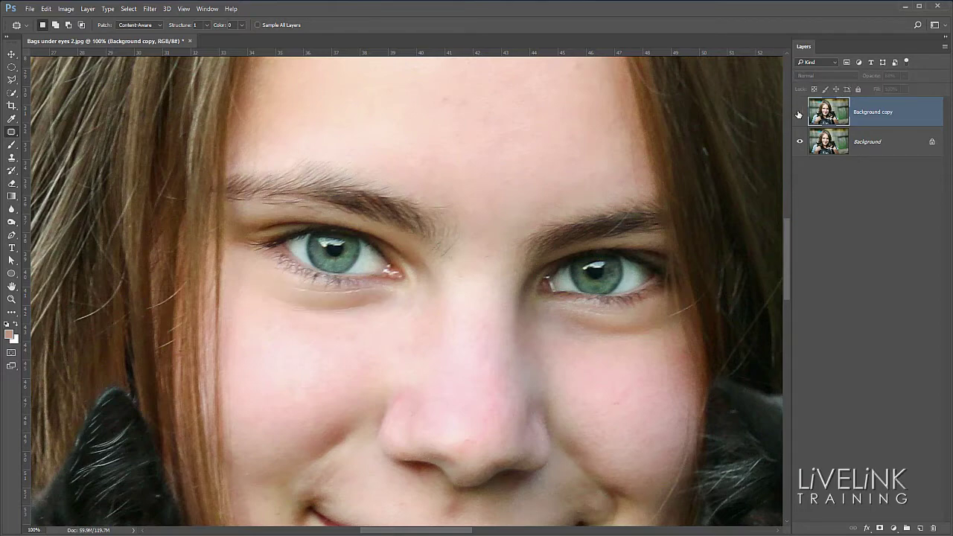
left_click(800, 112)
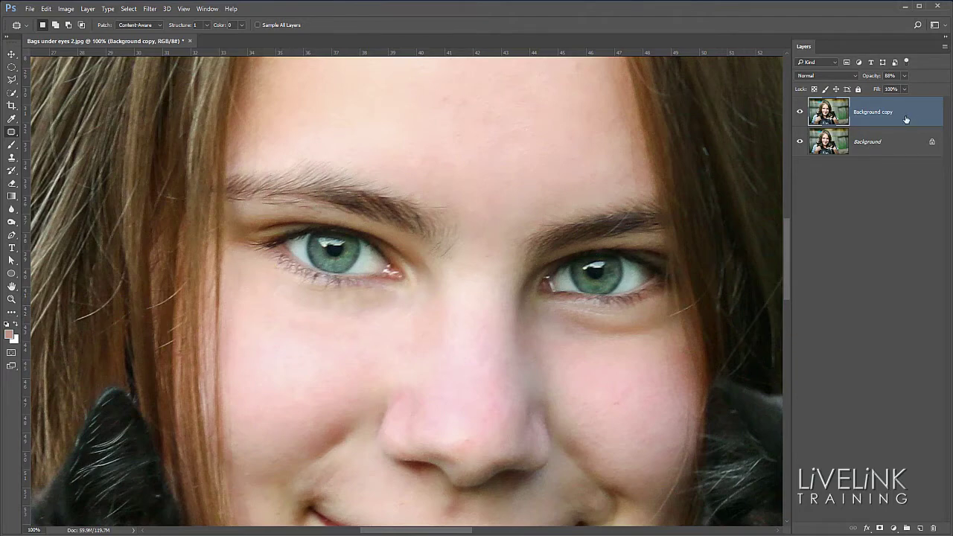
Step: Group Background copy into Group 1, then collapse and hide the group
key("ctrl+g")
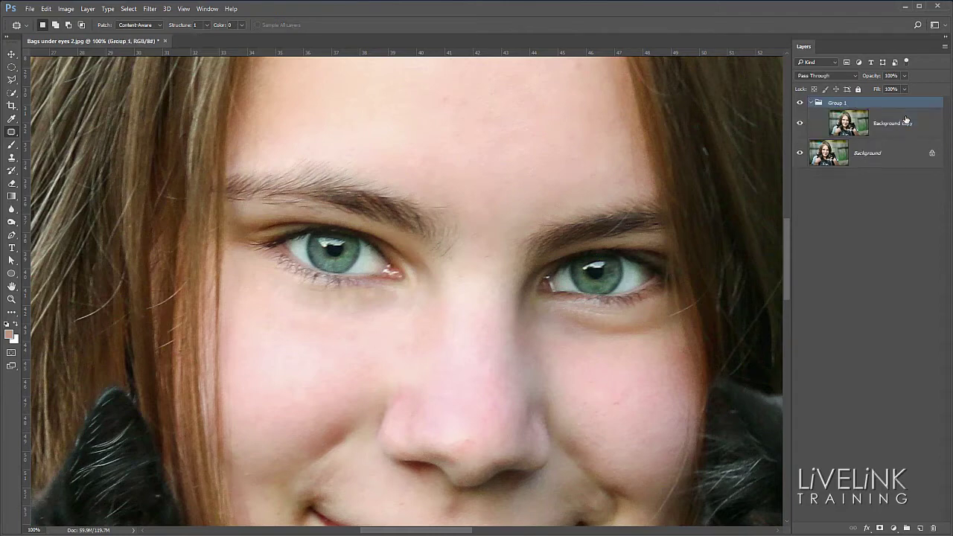
left_click(812, 103)
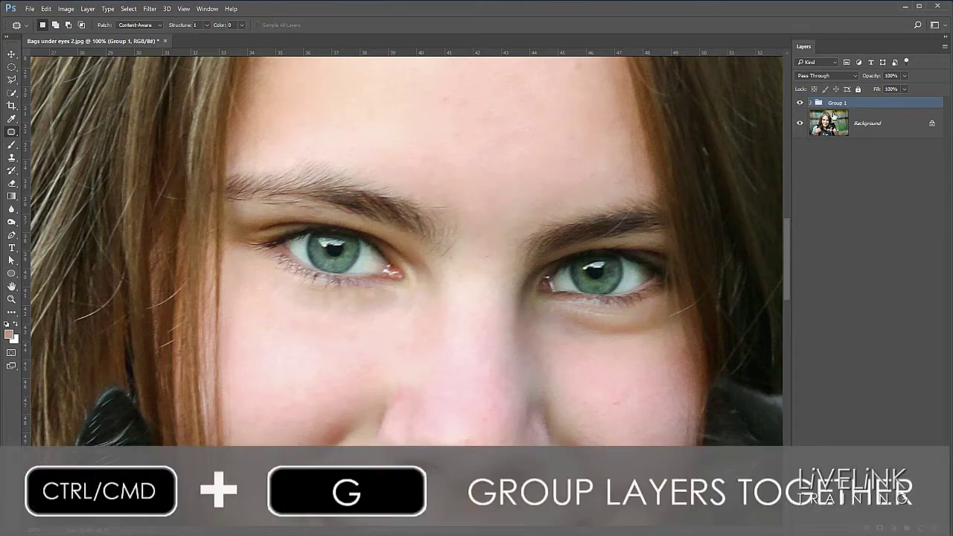
left_click(800, 103)
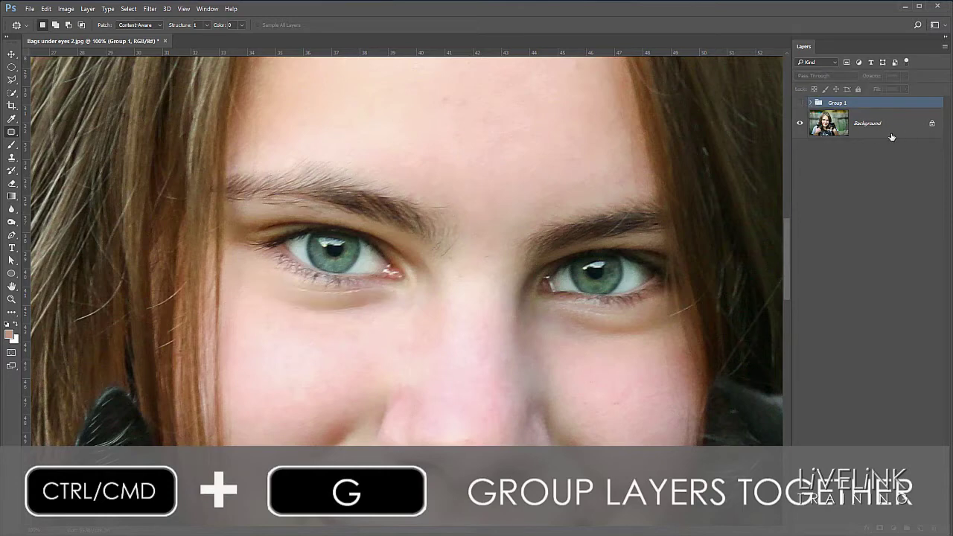
Step: Add a Curves adjustment layer directly above the Background layer
left_click(878, 134)
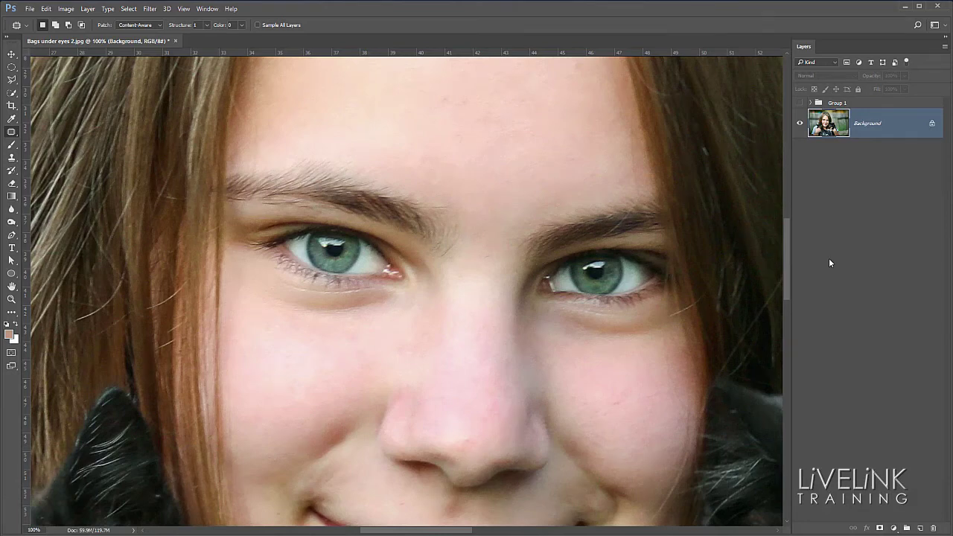
left_click(894, 528)
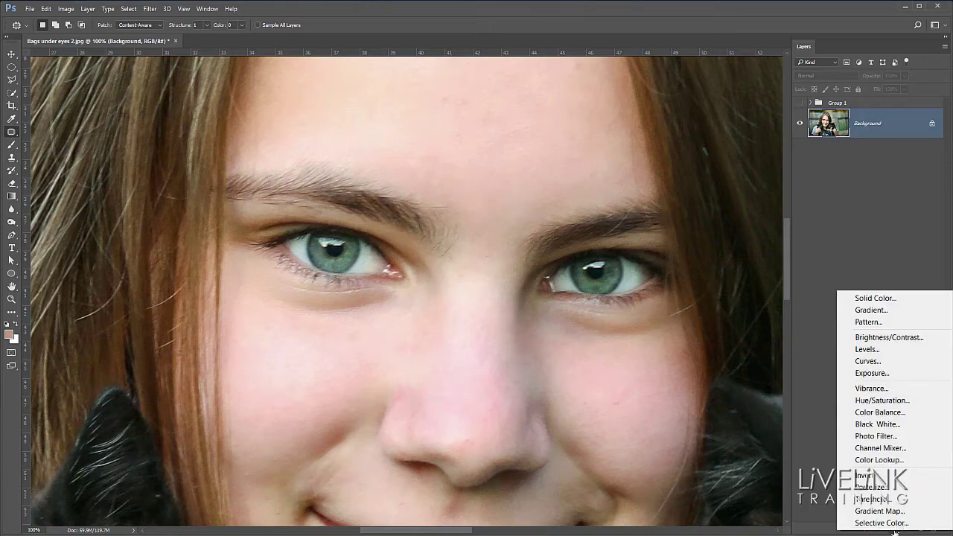
left_click(892, 361)
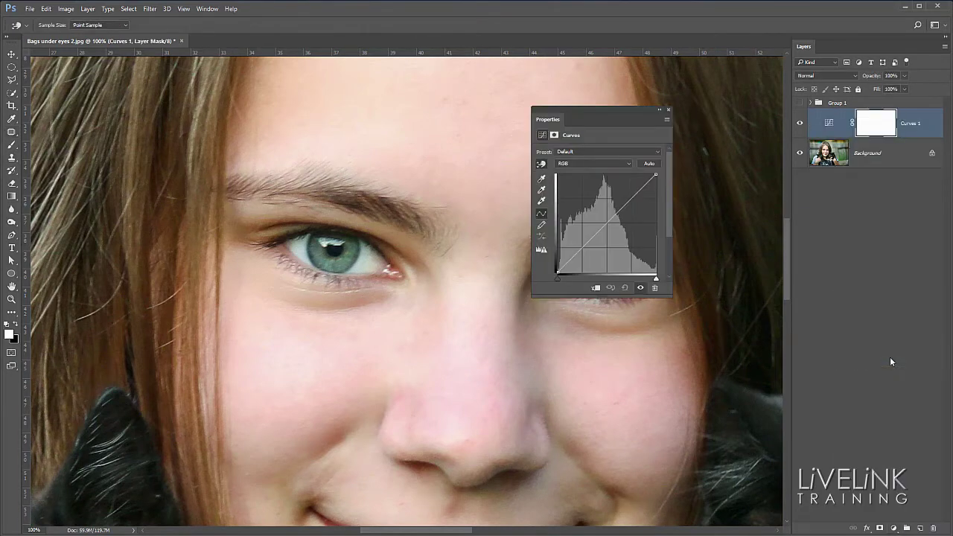
Step: Set Curves 1's target shadow colour to the sampled skin tone fdc9bb
left_click(825, 127)
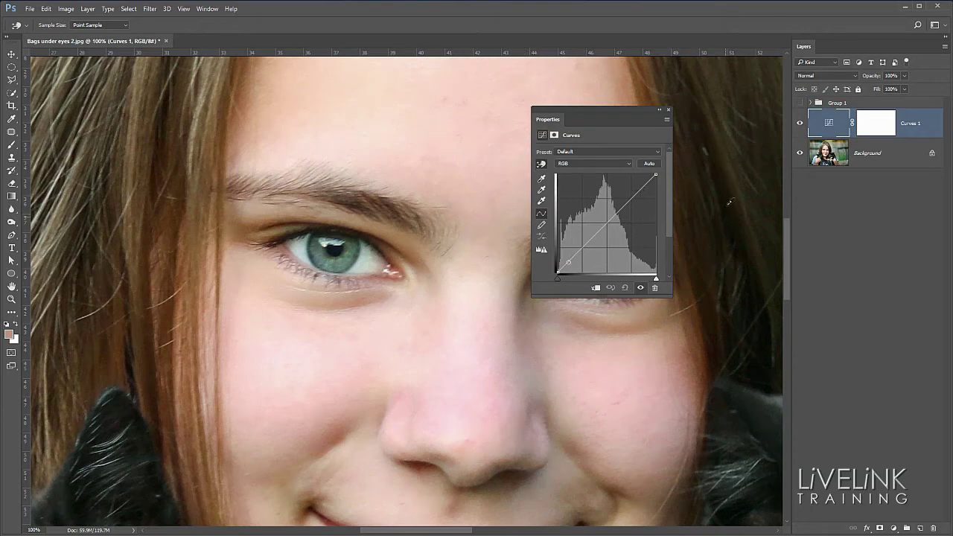
double_click(542, 181)
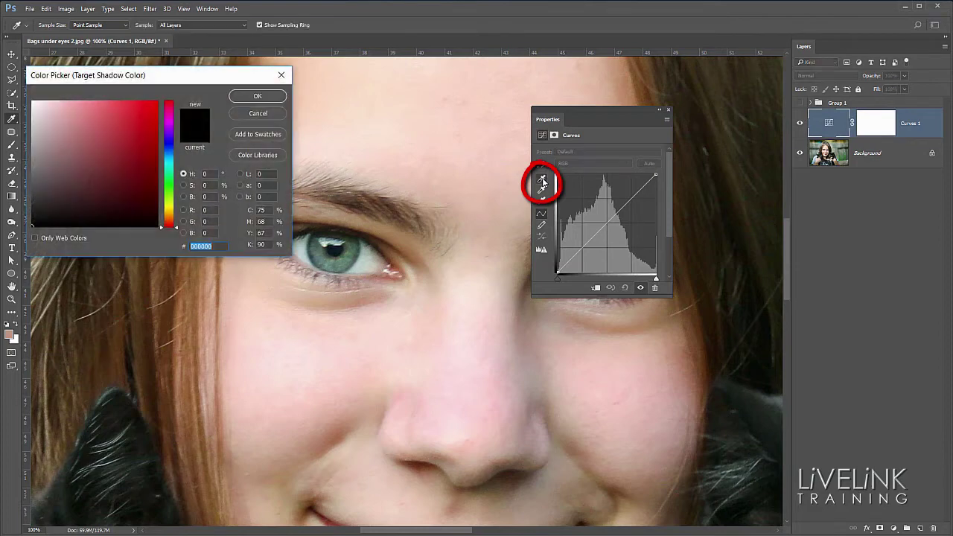
left_click(283, 349)
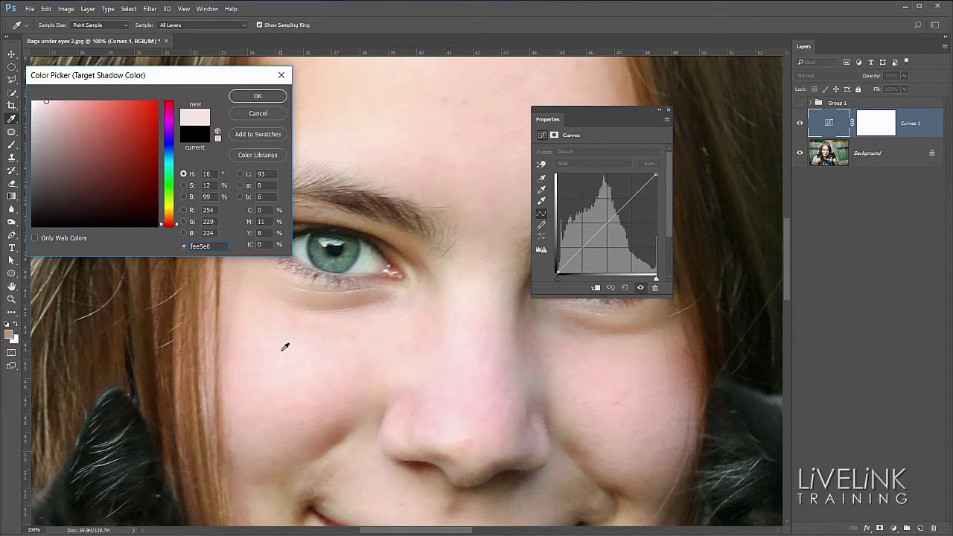
left_click(334, 393)
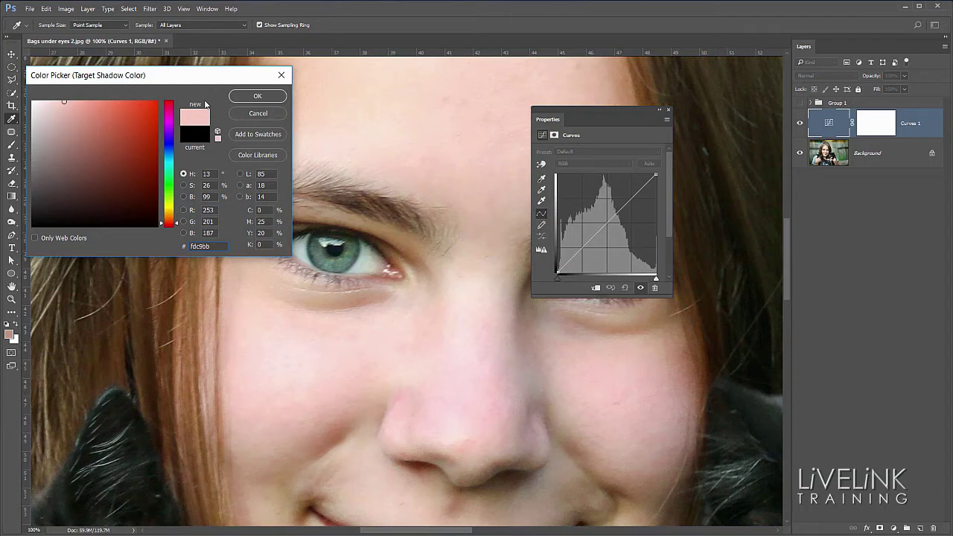
left_click(257, 96)
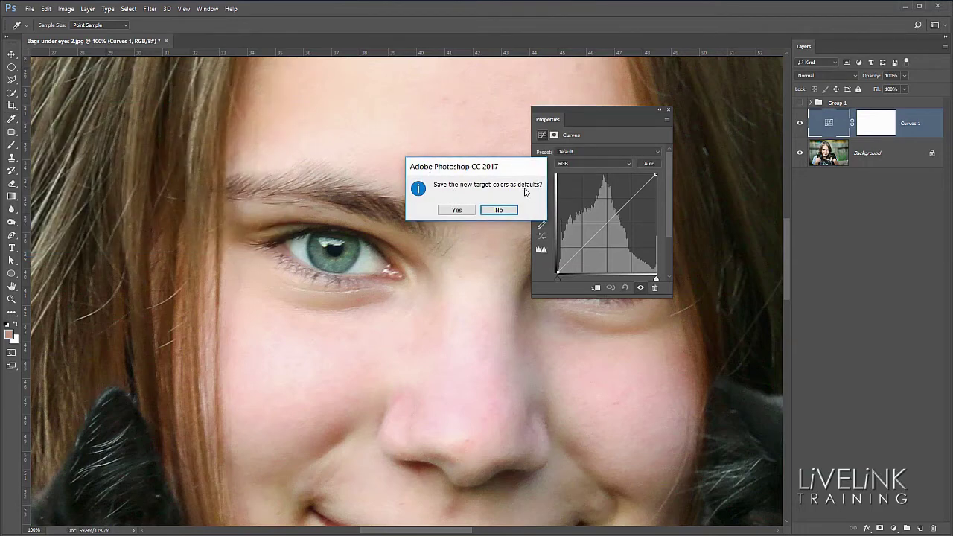
Step: Skip saving defaults and set Curves 1's black point from the dark skin under the eye
left_click(499, 211)
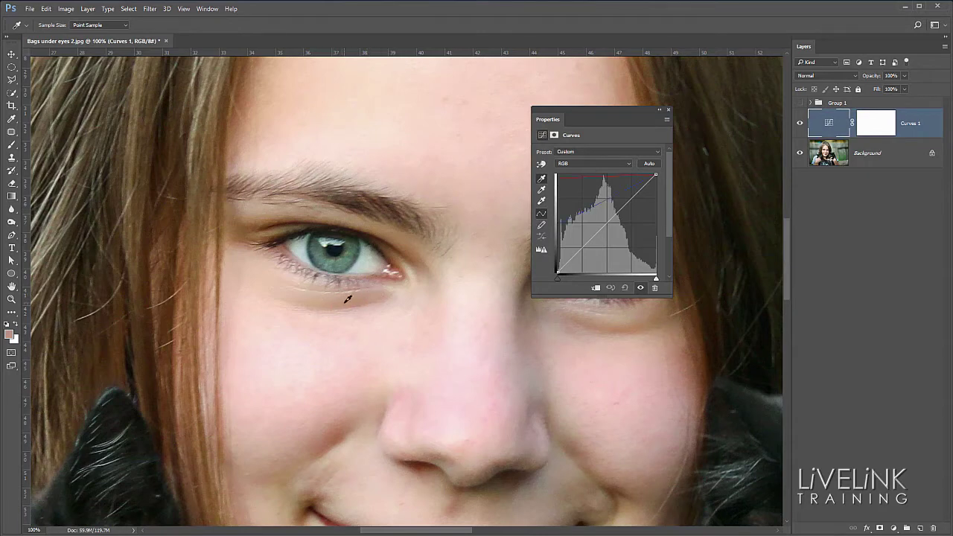
left_click(347, 299)
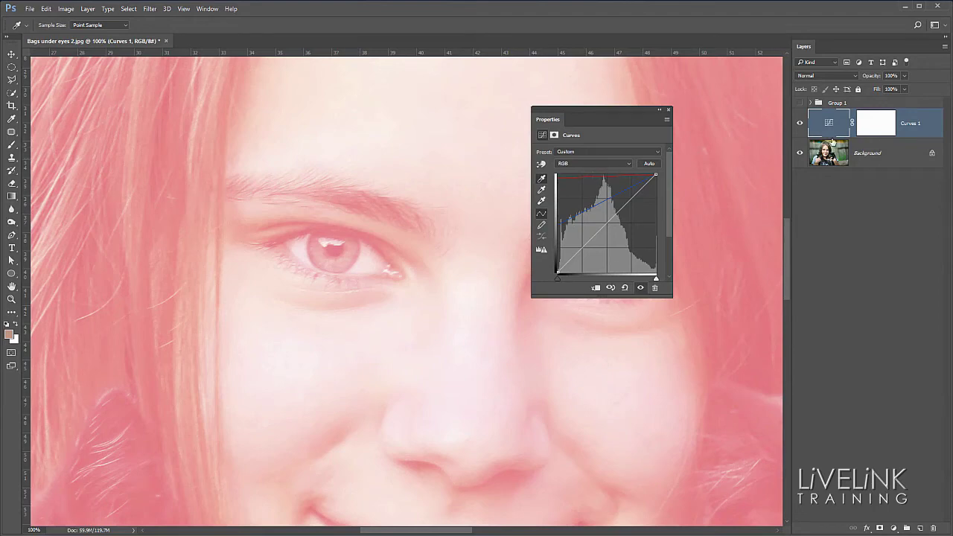
Step: Invert the Curves 1 layer mask to black, hiding the pink brightening
left_click(877, 125)
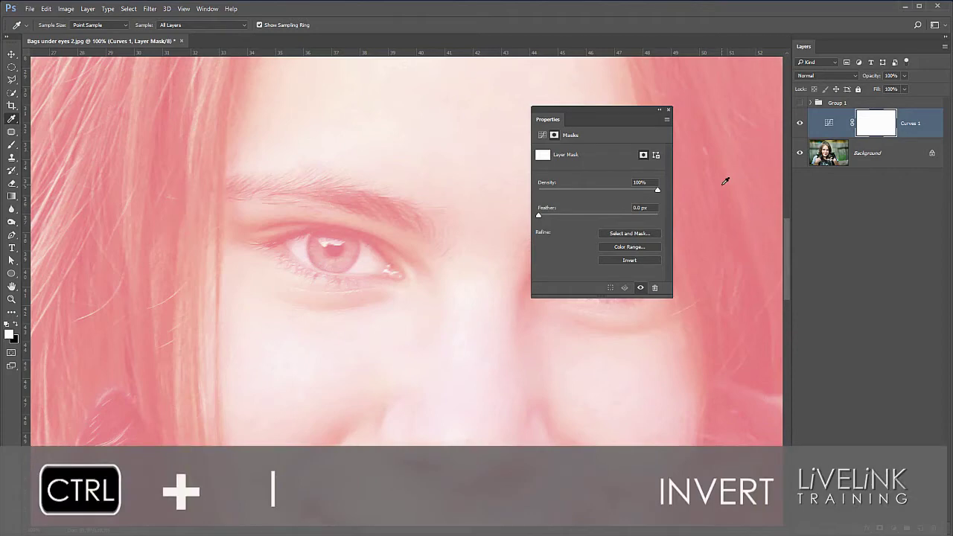
key("ctrl+i")
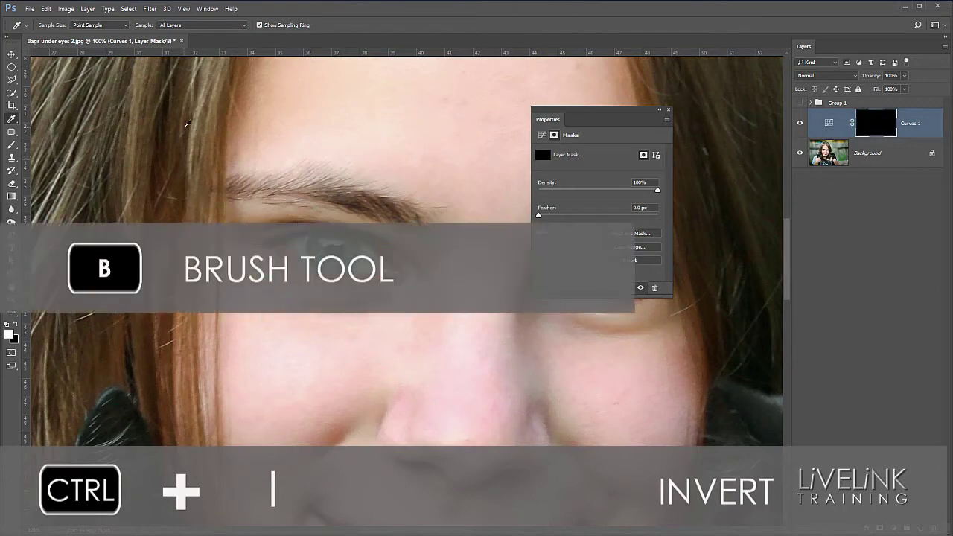
key("b")
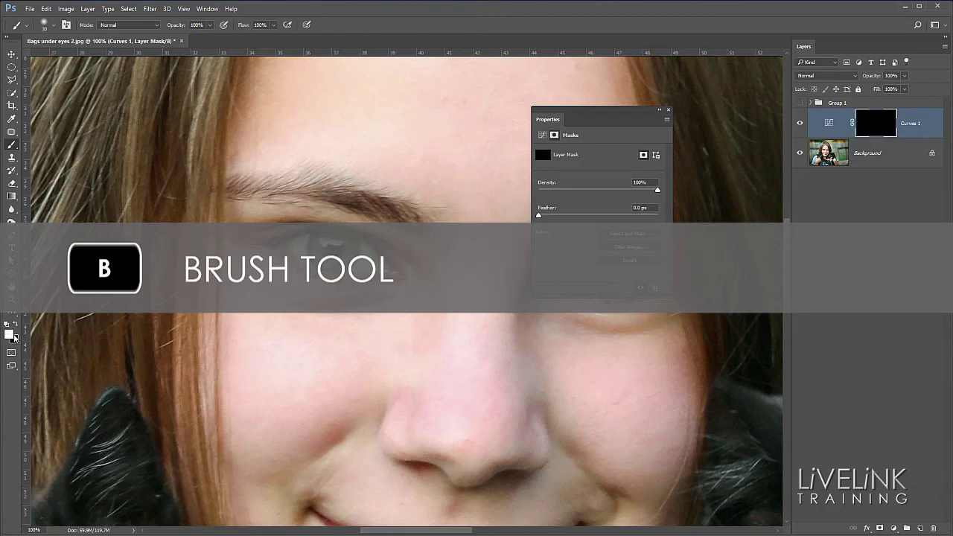
Step: Paint white under the left-hand eye on the Curves 1 mask and feather it 18.9 px
key("x")
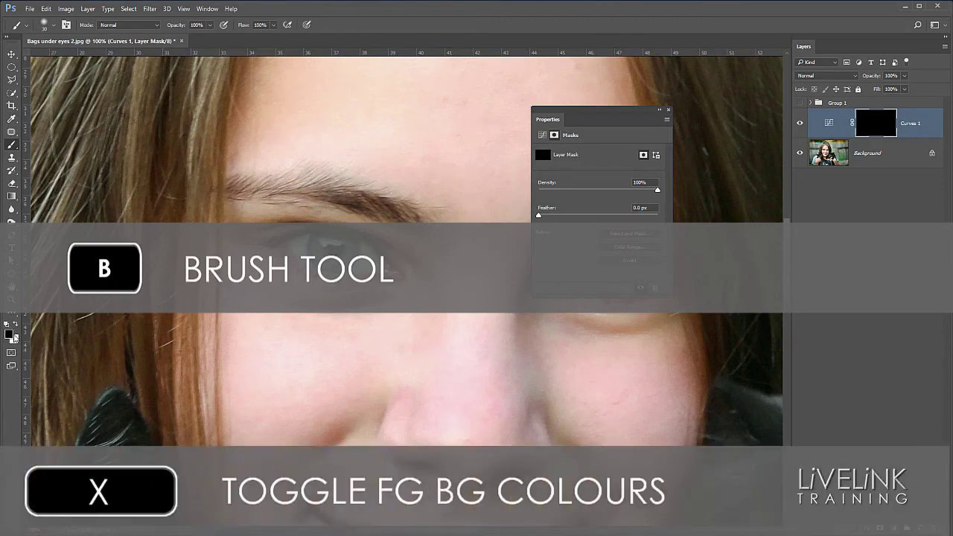
key("x")
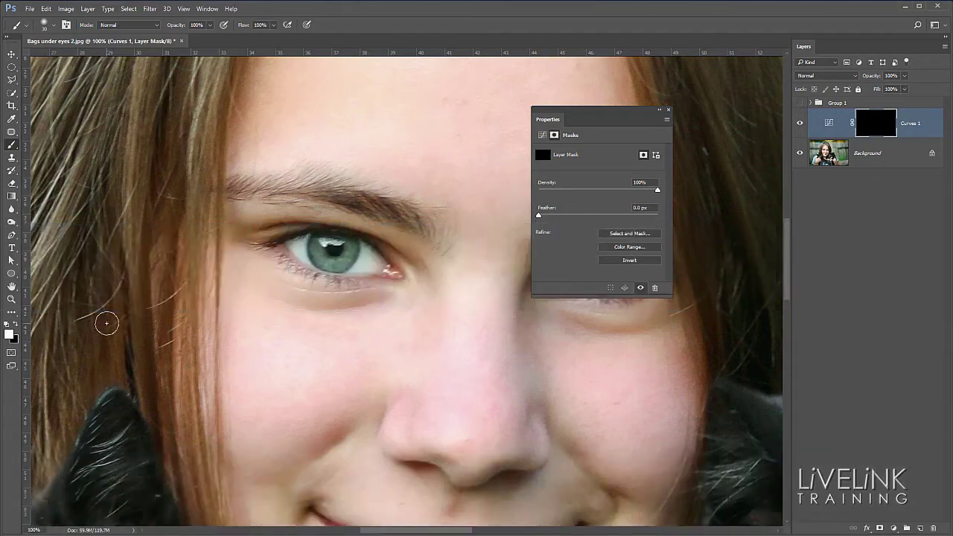
key("x")
key("x")
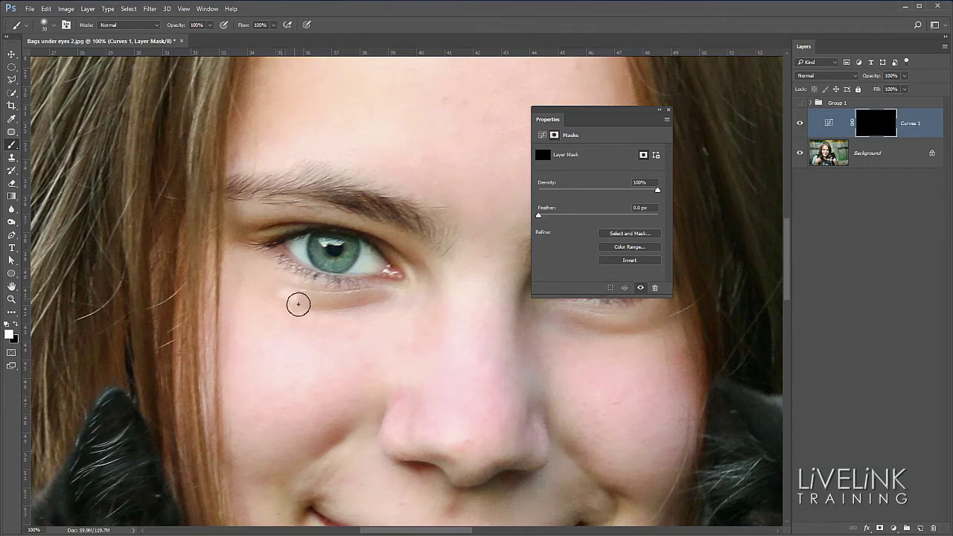
mouse_move(294, 302)
left_mouse_down()
mouse_move(403, 300)
mouse_move(288, 295)
mouse_move(268, 284)
mouse_move(392, 294)
mouse_move(359, 312)
mouse_move(304, 313)
left_mouse_up()
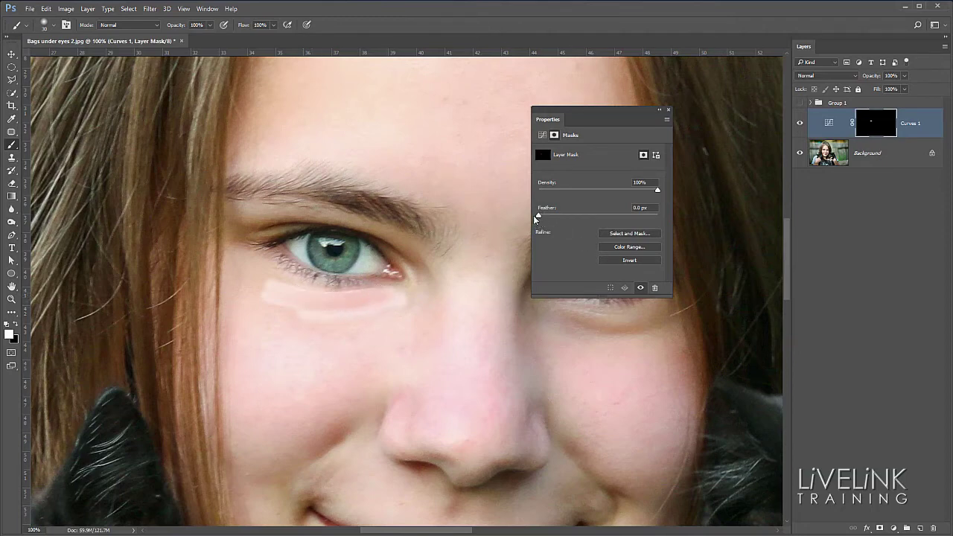
left_click_drag(539, 217, 590, 226)
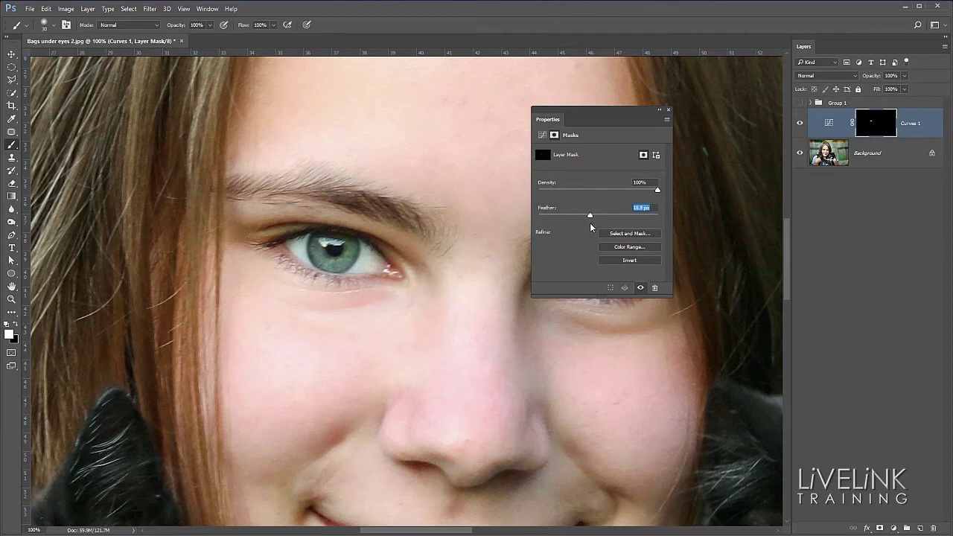
key("Return")
Step: Zoom out to 50% and toggle Curves 1 on and off to compare the correction
key("ctrl+minus")
key("ctrl+minus")
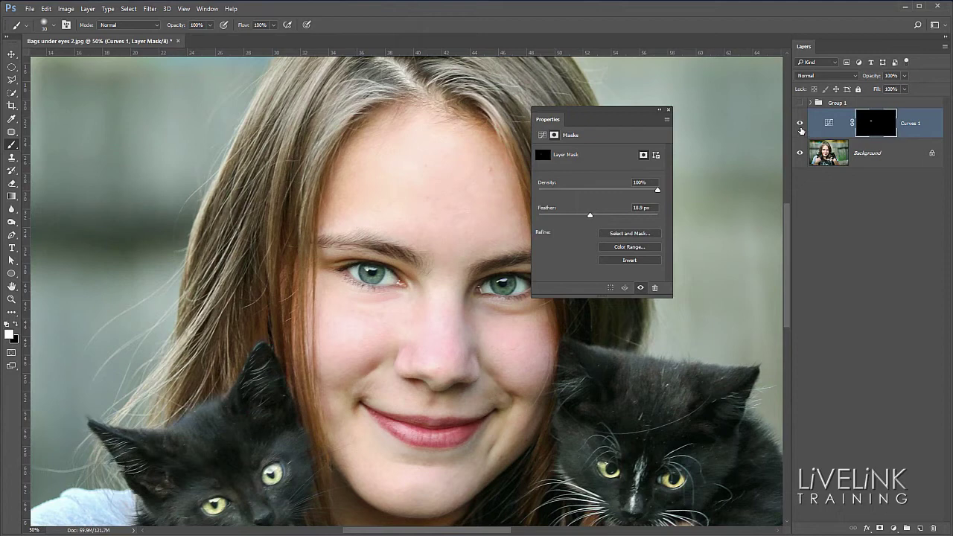
left_click(801, 123)
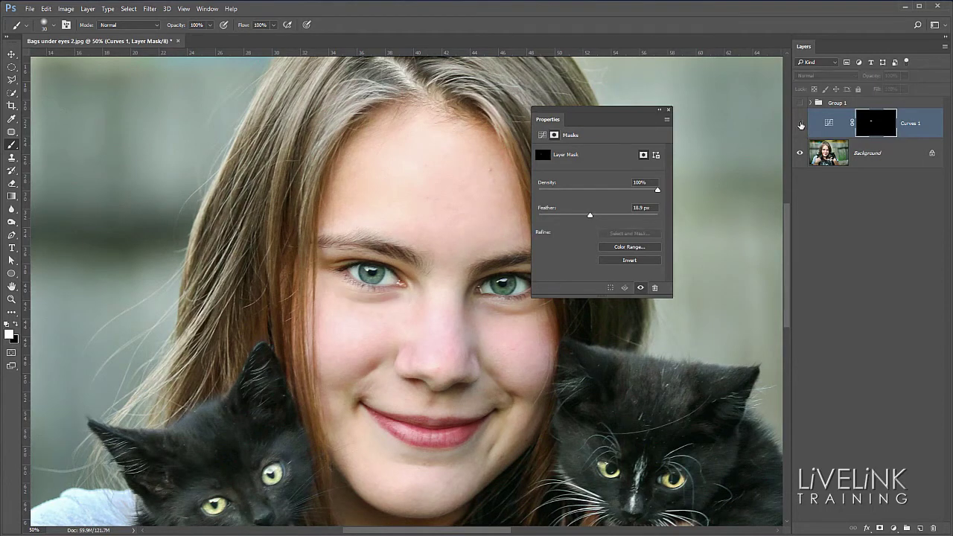
left_click(800, 124)
left_click(800, 124)
left_click(800, 124)
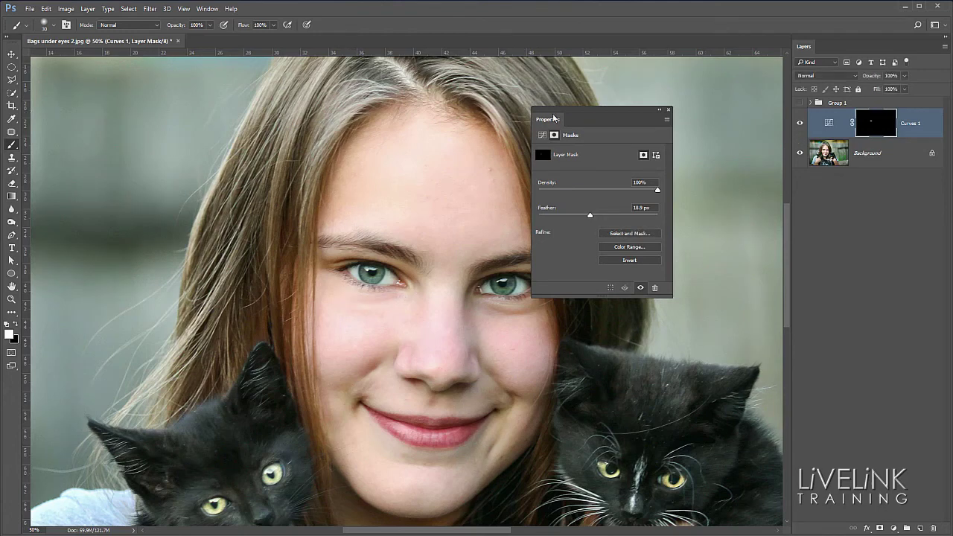
left_click_drag(553, 118, 641, 95)
left_click(829, 123)
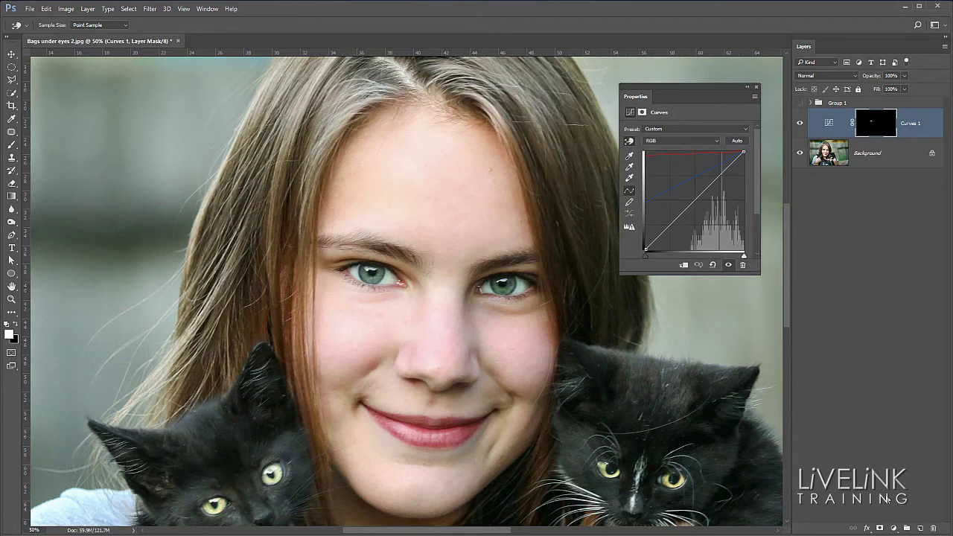
Step: Add a second Curves adjustment layer, Curves 2
left_click(894, 528)
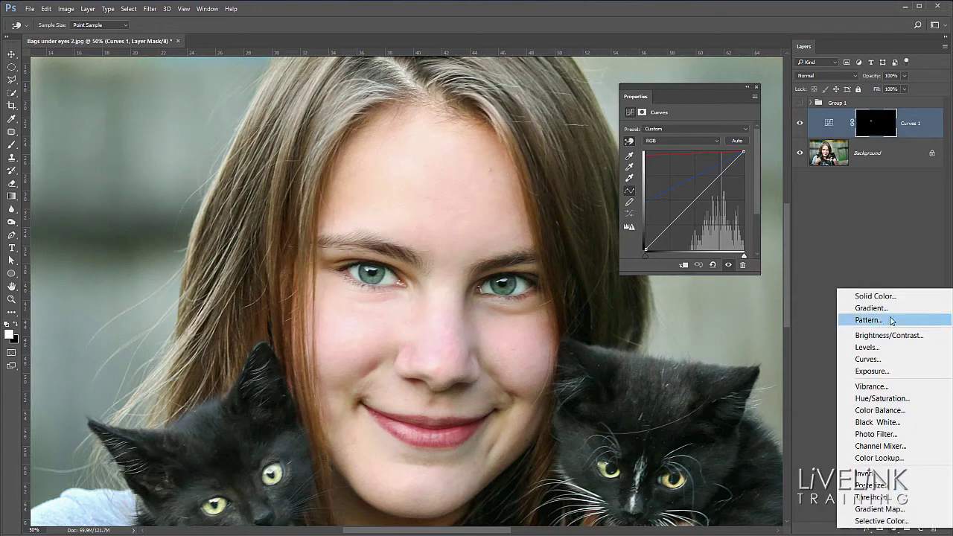
left_click(883, 361)
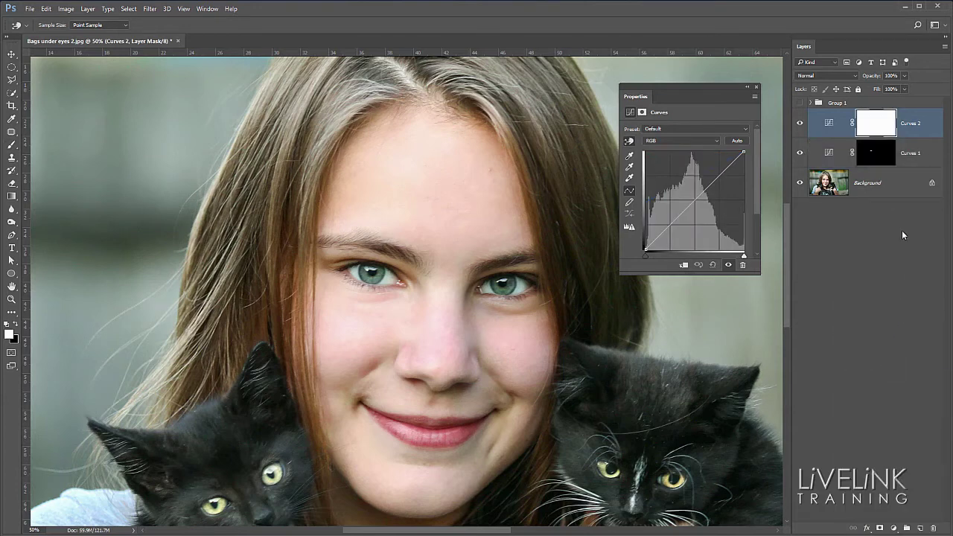
left_click(829, 124)
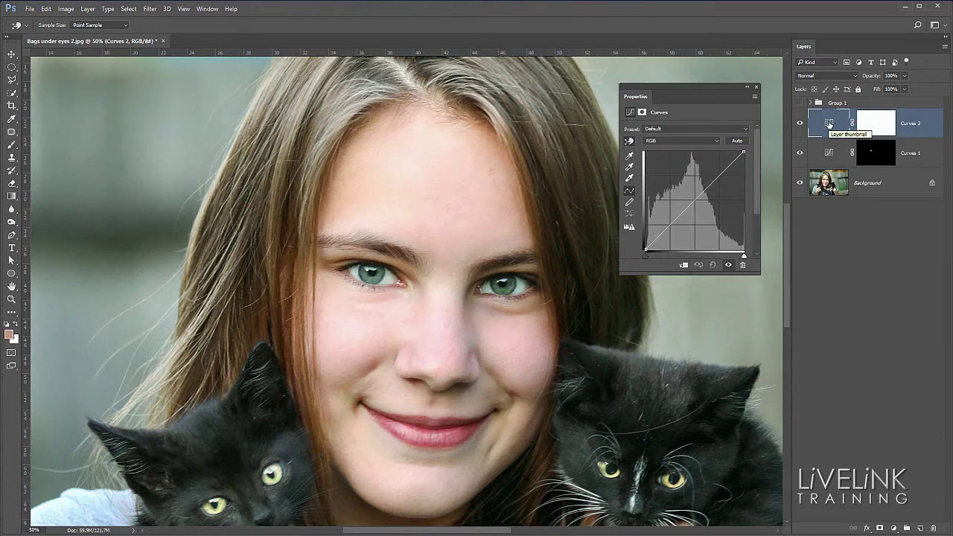
Step: Set Curves 2's target shadow colour to eebeba and sample the skin under the eye
double_click(630, 156)
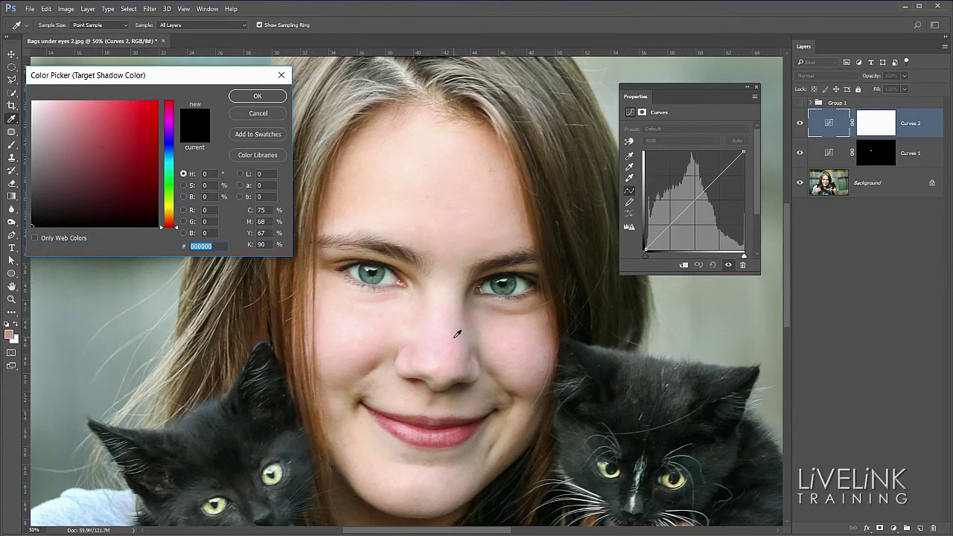
left_click(457, 335)
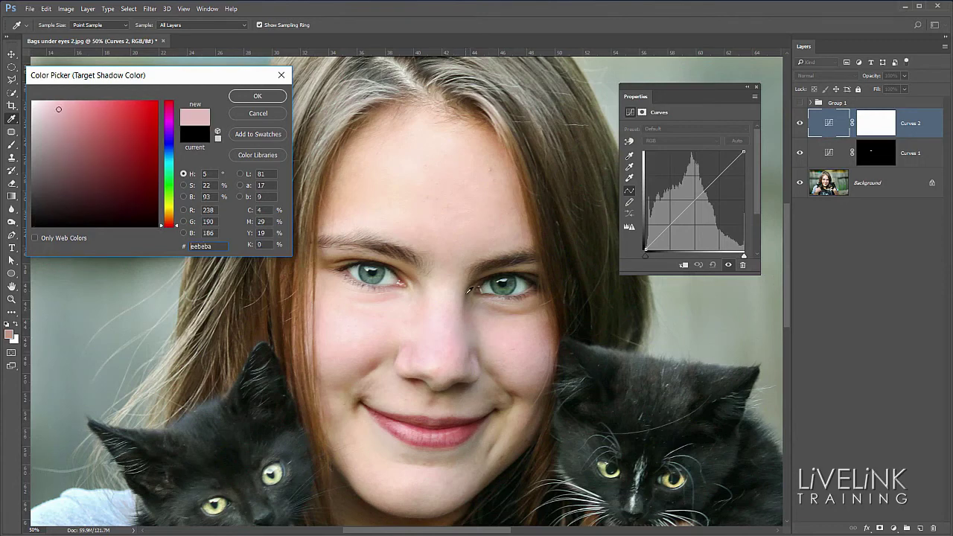
left_click(266, 98)
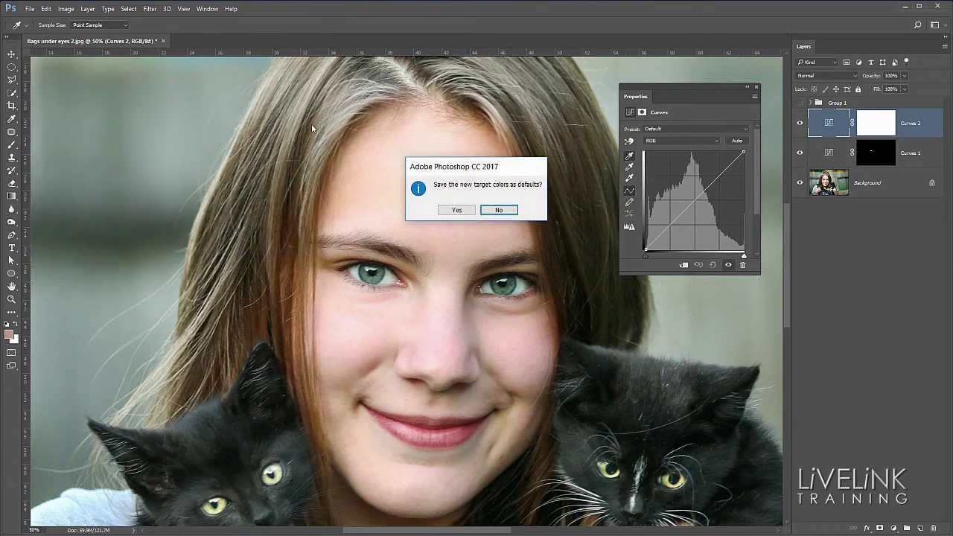
left_click(499, 211)
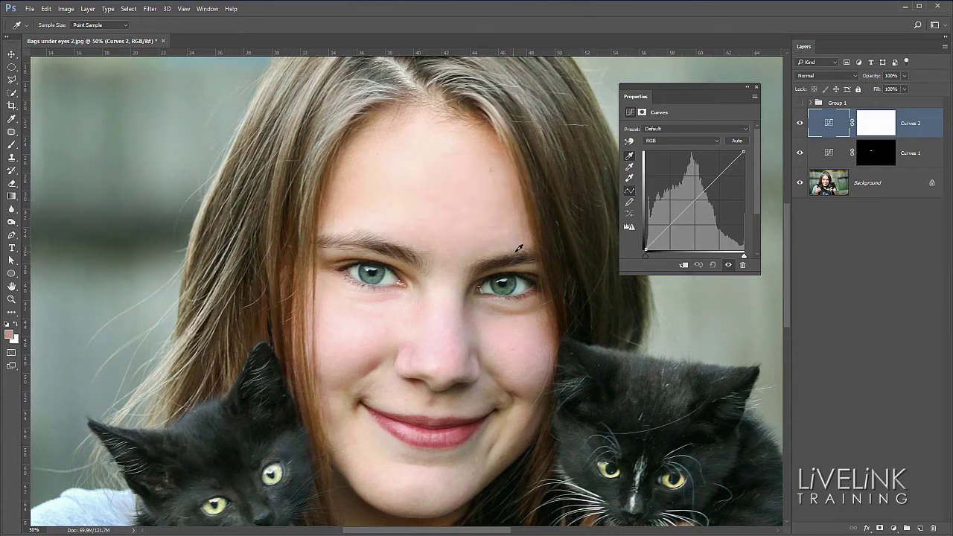
left_click(514, 311)
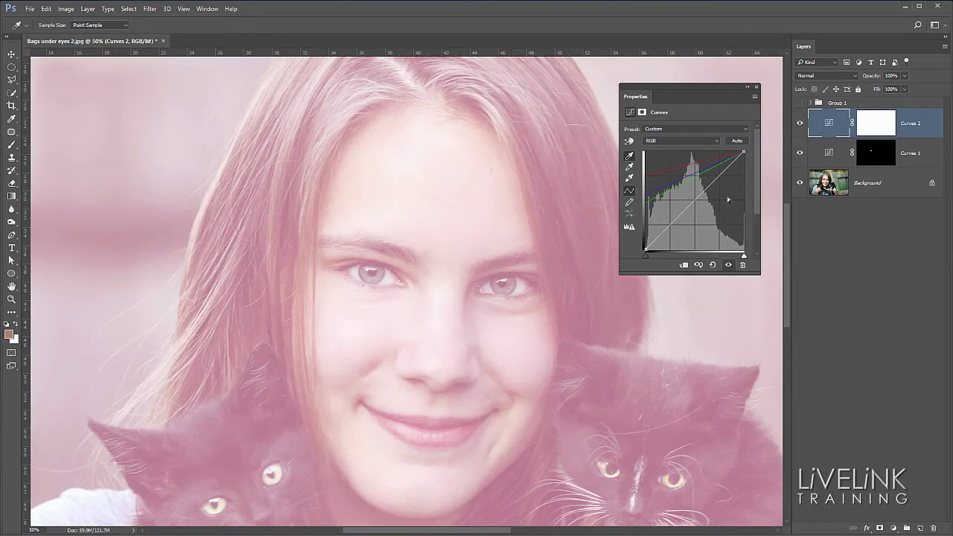
Step: Invert the Curves 2 layer mask to black
left_click(876, 134)
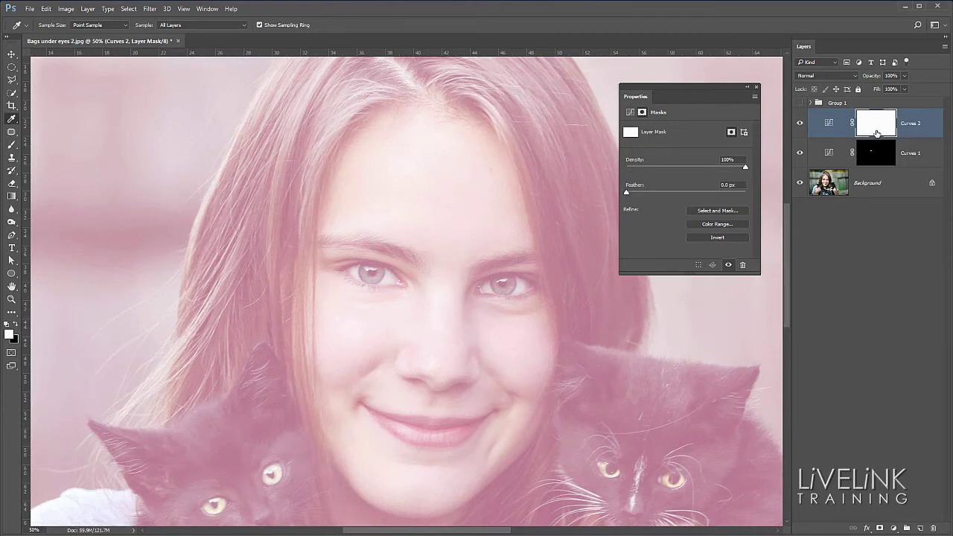
key("ctrl+i")
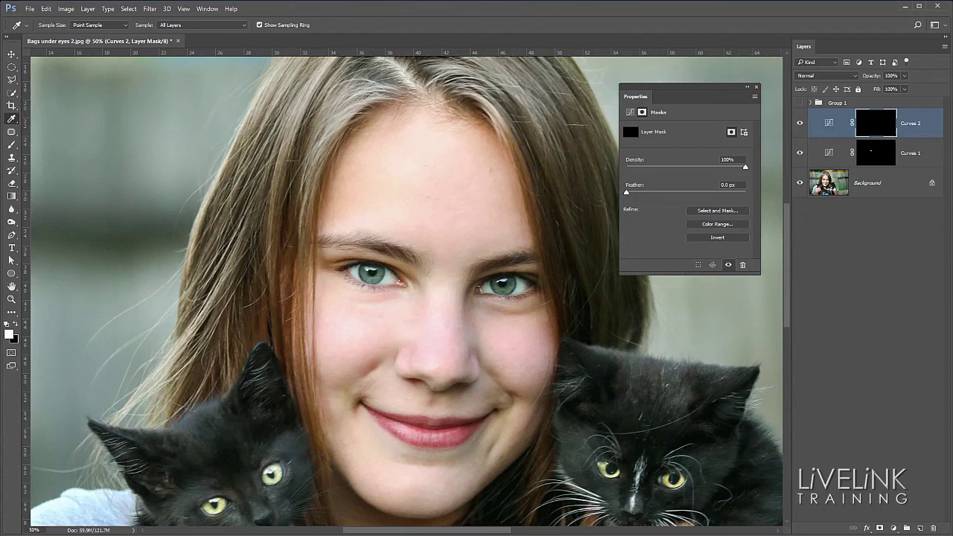
key("b")
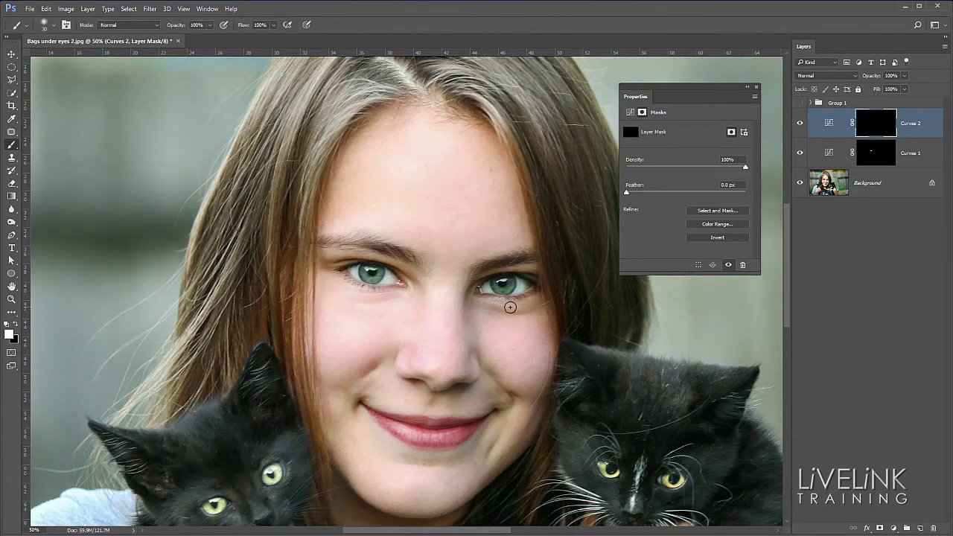
Step: Paint white under the right-hand eye on the Curves 2 mask and feather it 21.1 px
mouse_move(490, 305)
left_mouse_down()
mouse_move(540, 303)
mouse_move(466, 301)
mouse_move(500, 311)
mouse_move(542, 297)
mouse_move(487, 313)
left_mouse_up()
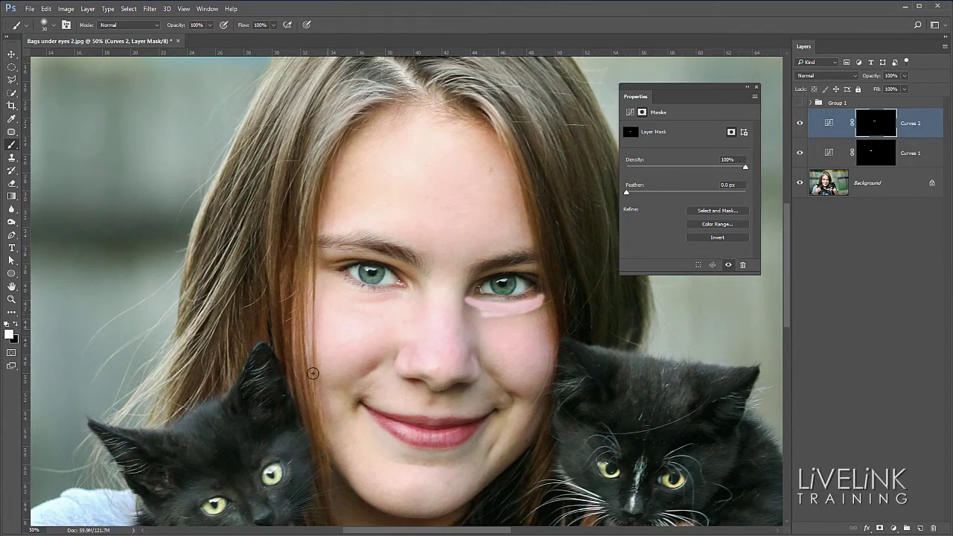
key("x")
key("x")
mouse_move(479, 310)
left_mouse_down()
mouse_move(534, 304)
mouse_move(506, 306)
mouse_move(530, 296)
mouse_move(492, 320)
mouse_move(502, 318)
left_mouse_up()
left_click_drag(627, 195, 679, 201)
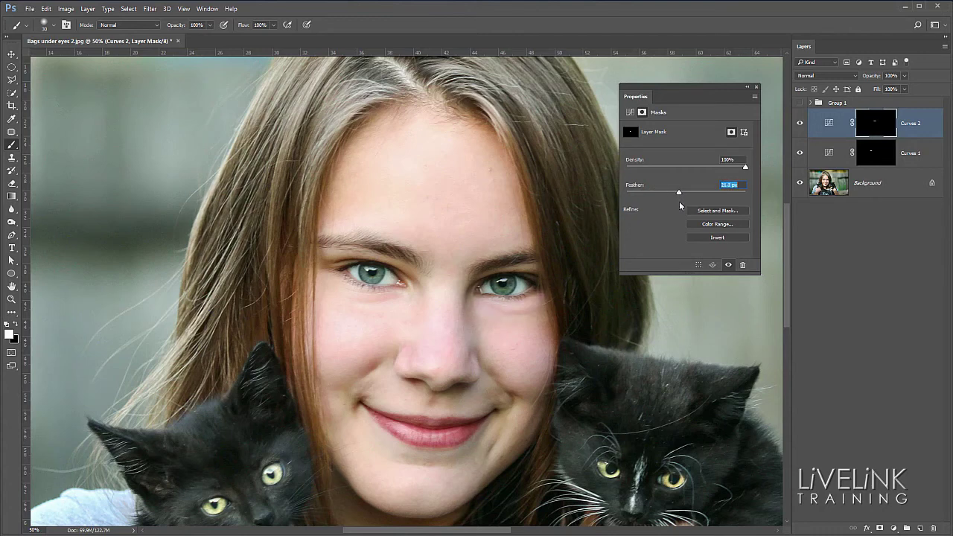
left_click_drag(680, 201, 680, 202)
Step: Select Curves 2 and Curves 1 together and group them into Group 2
left_click(917, 134)
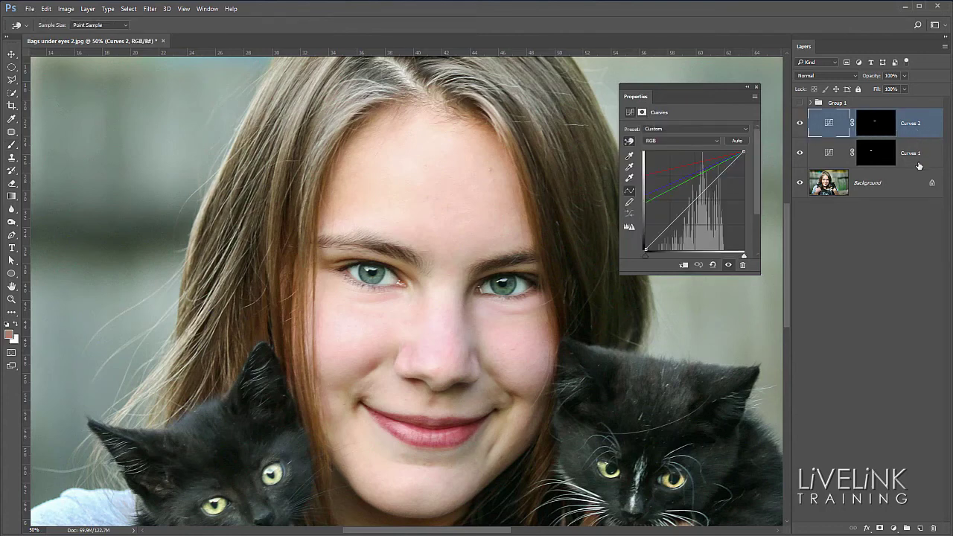
key("b")
left_click(935, 161, "shift")
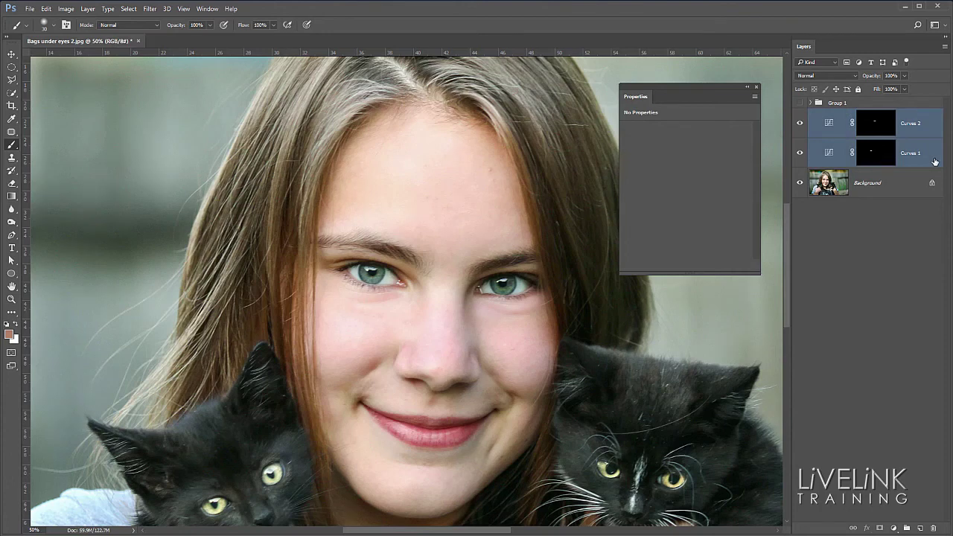
key("ctrl+g")
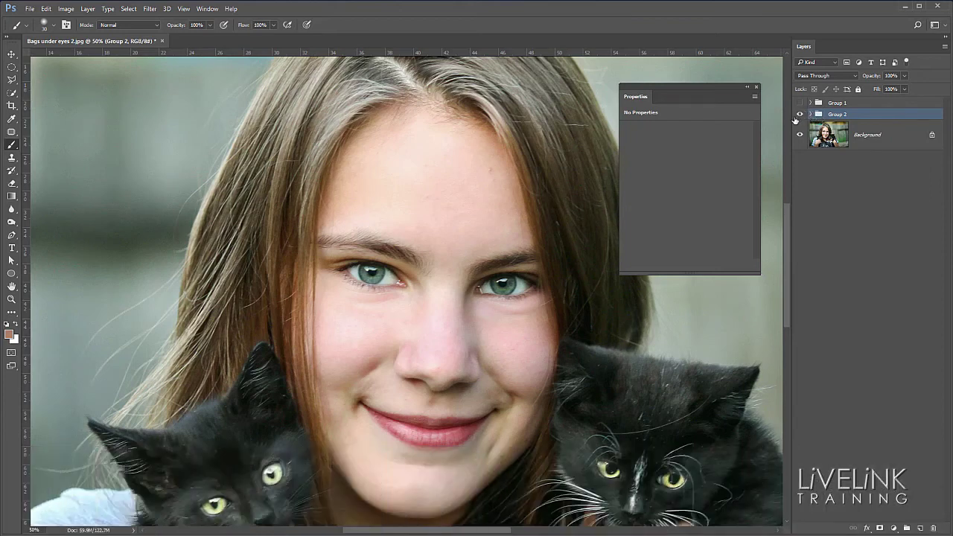
Step: Toggle Group 2 and Group 1 visibility off and on to compare the under-eye retouch
left_click(801, 116)
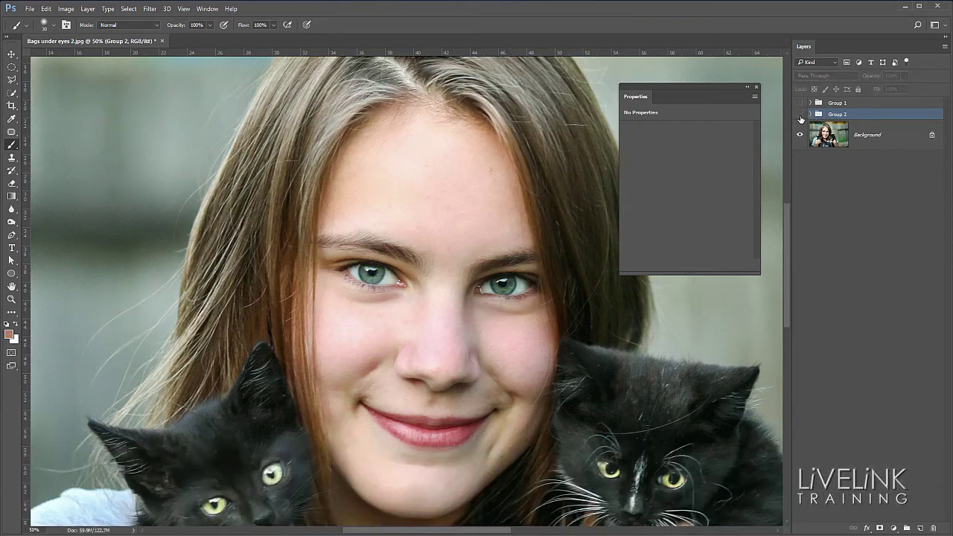
left_click(800, 115)
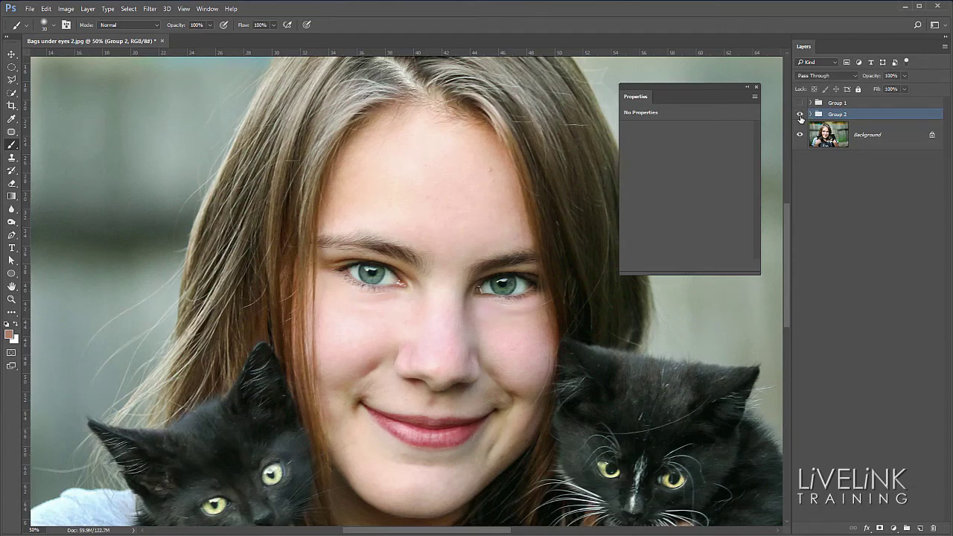
left_click(801, 116)
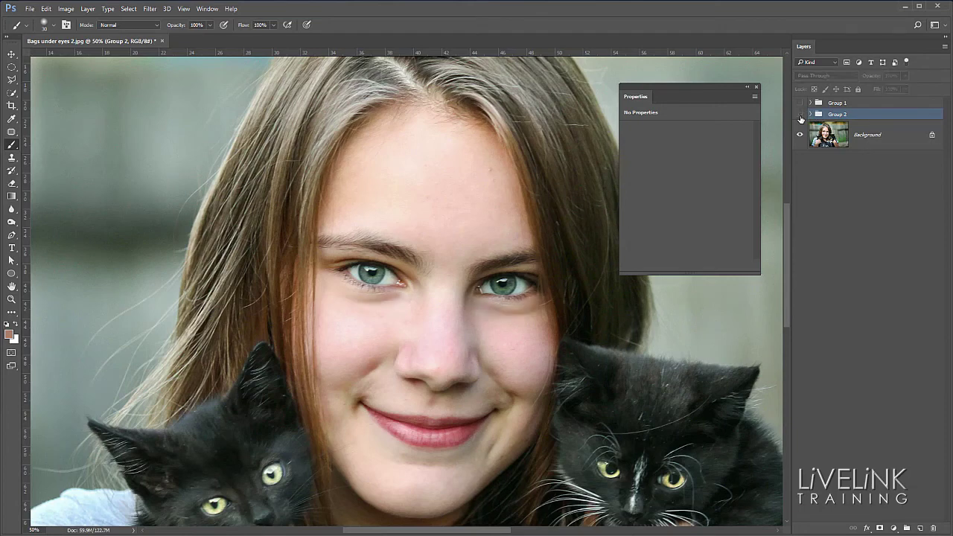
left_click(800, 116)
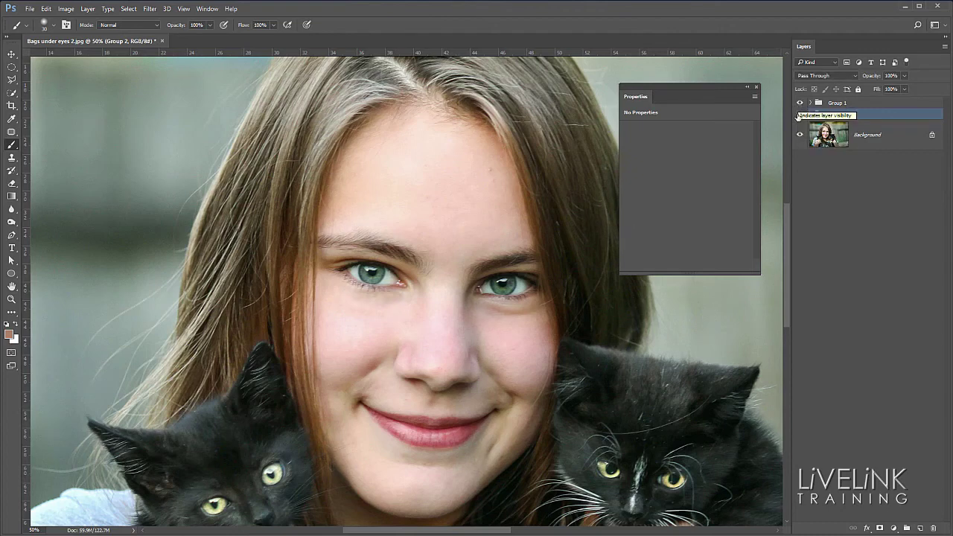
left_click(800, 115)
left_click(802, 103)
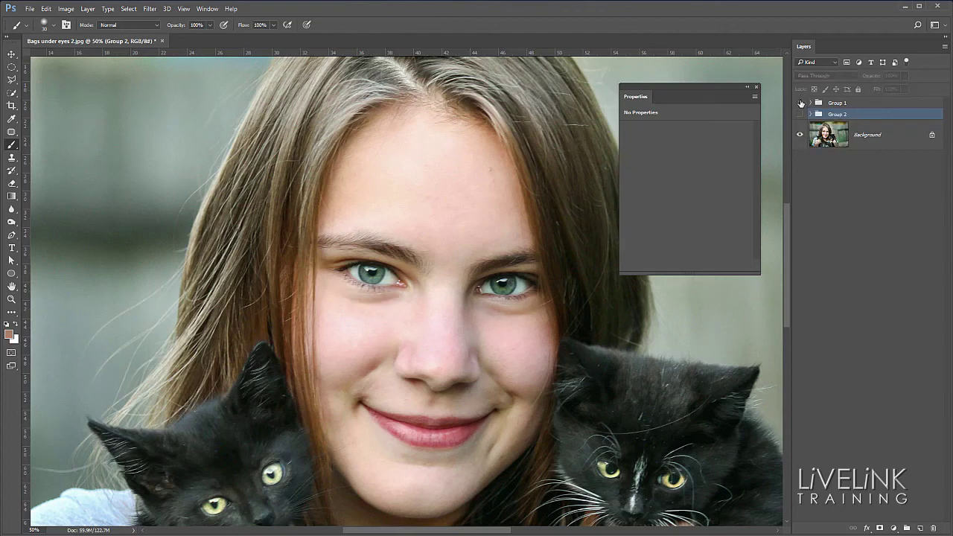
left_click(802, 103)
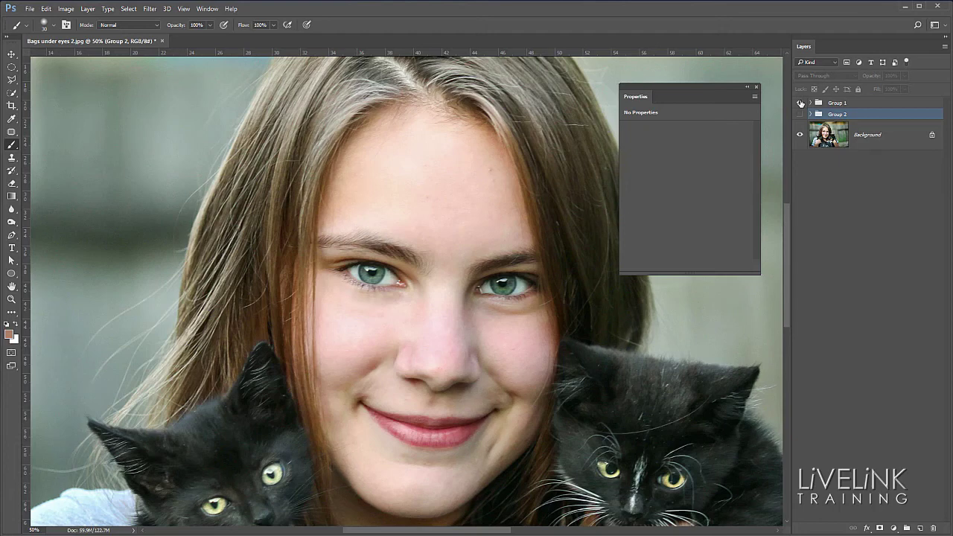
left_click(802, 103)
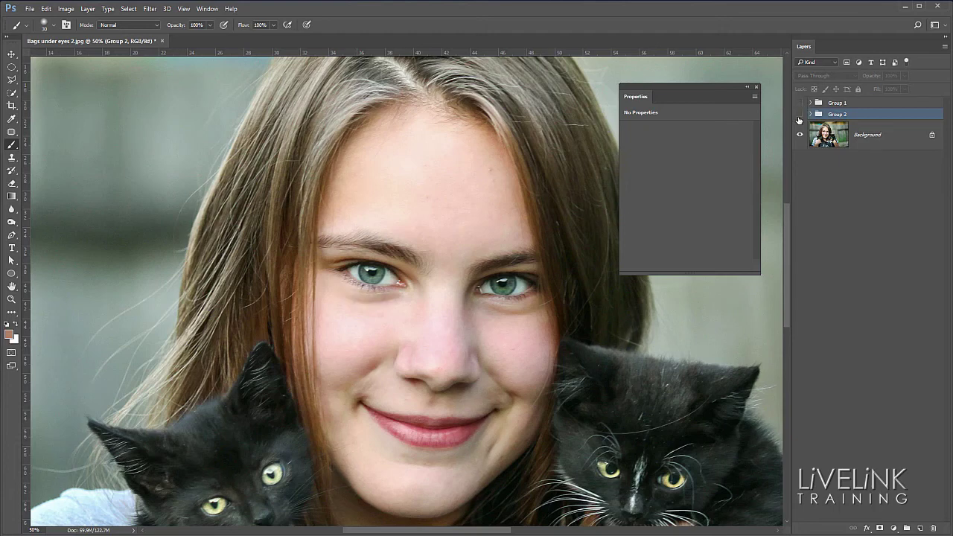
left_click(800, 114)
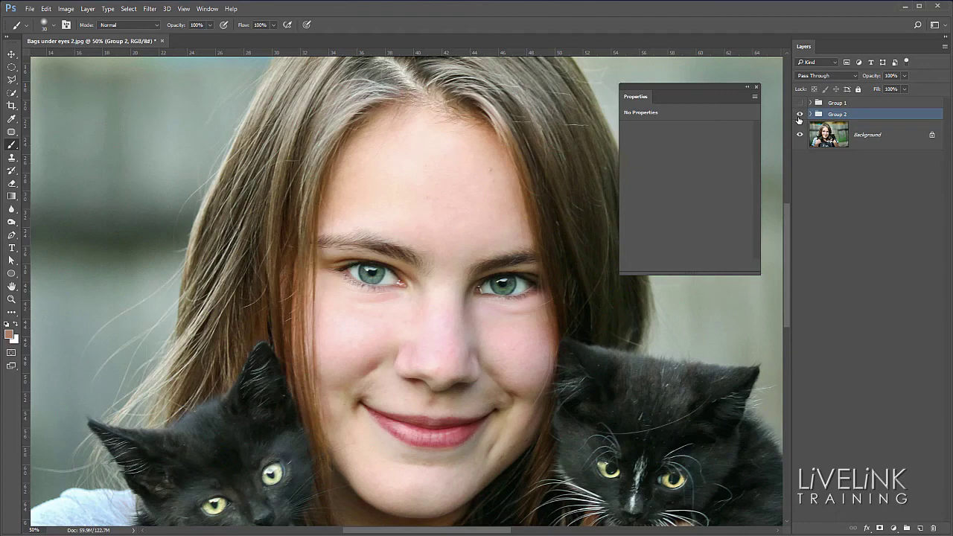
Step: Zoom out to the whole portrait and flick Group 2 off and on for a before/after view
key("ctrl+minus")
key("ctrl+minus")
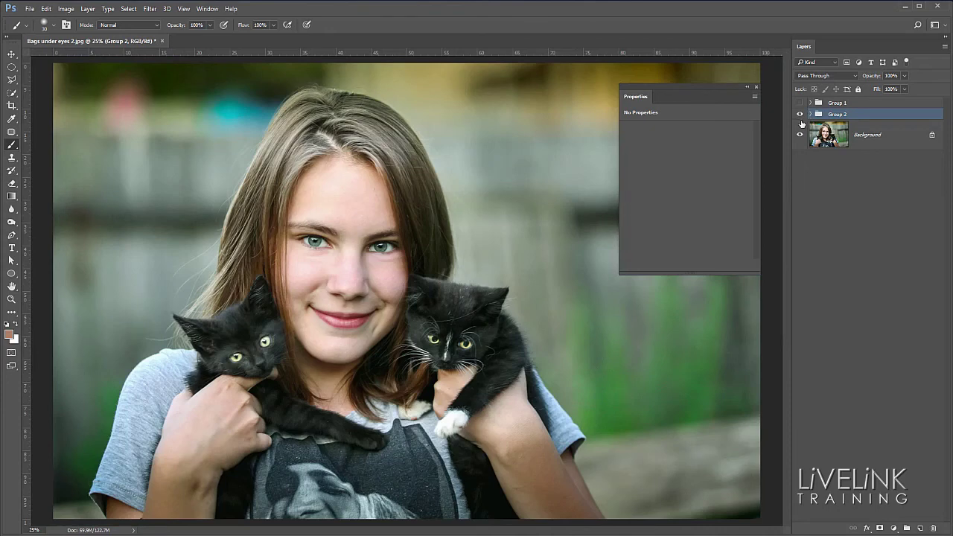
left_click(800, 115)
left_click(801, 115)
left_click(800, 115)
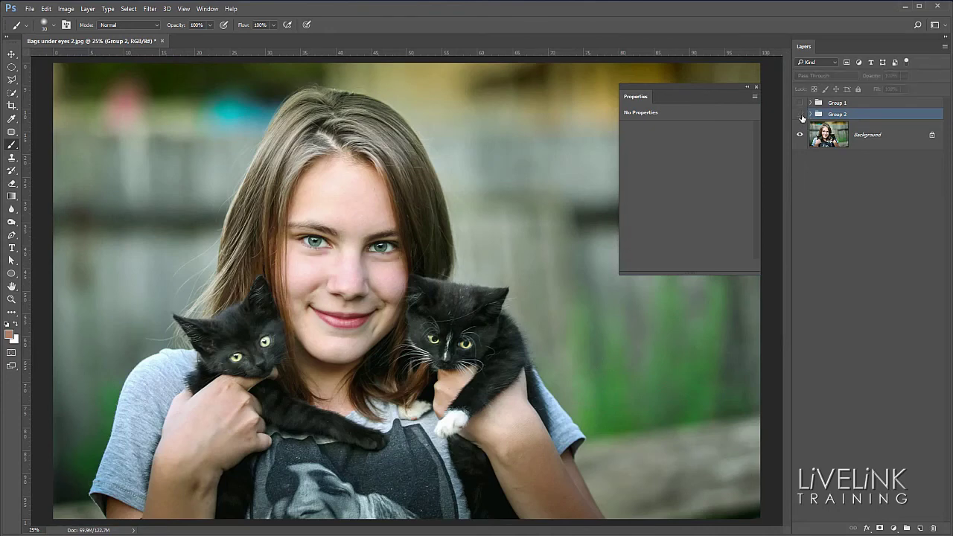
left_click(801, 115)
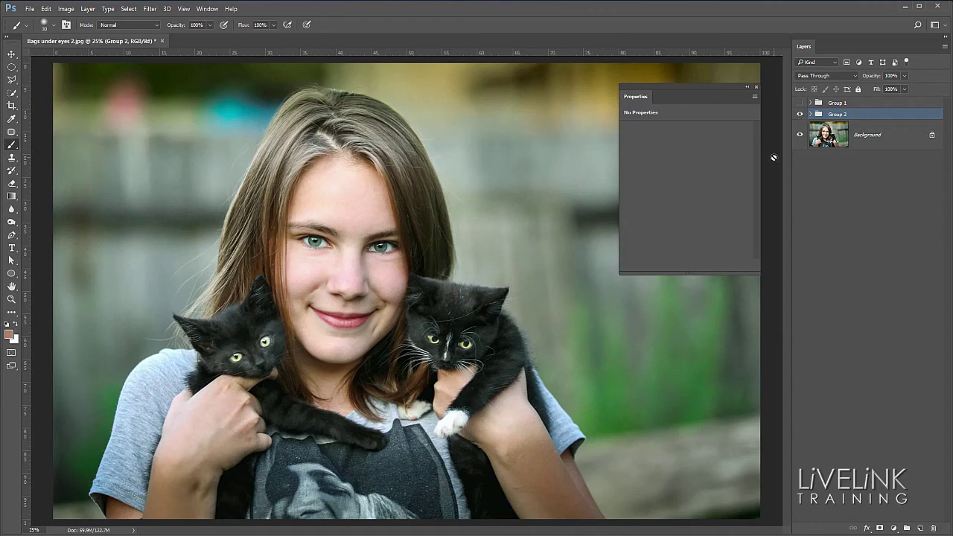